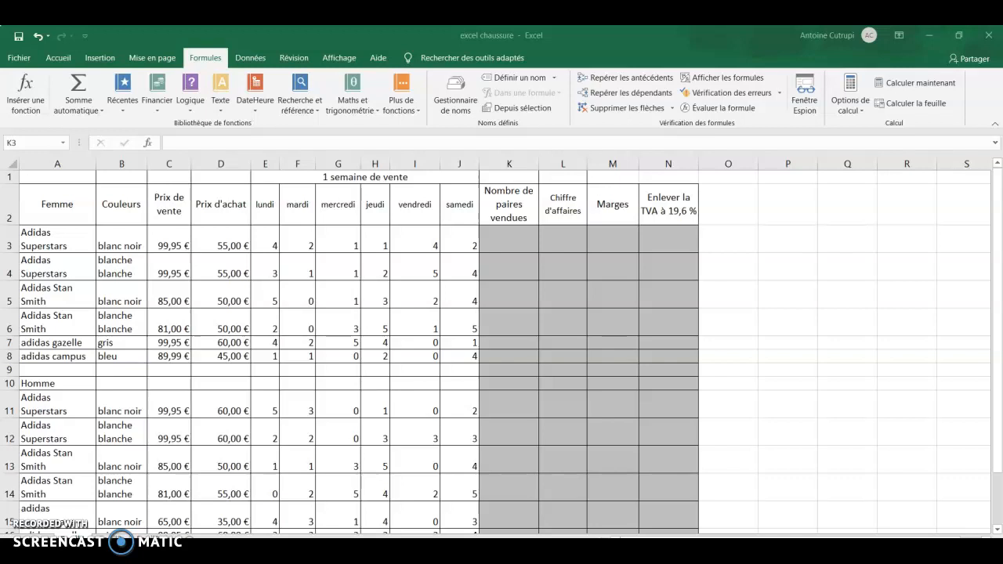
- Review the calculation instructions in the Word document "questions chaussures" and return to the Excel workbook
{"action": "left_click", "coordinate": [468, 550]}
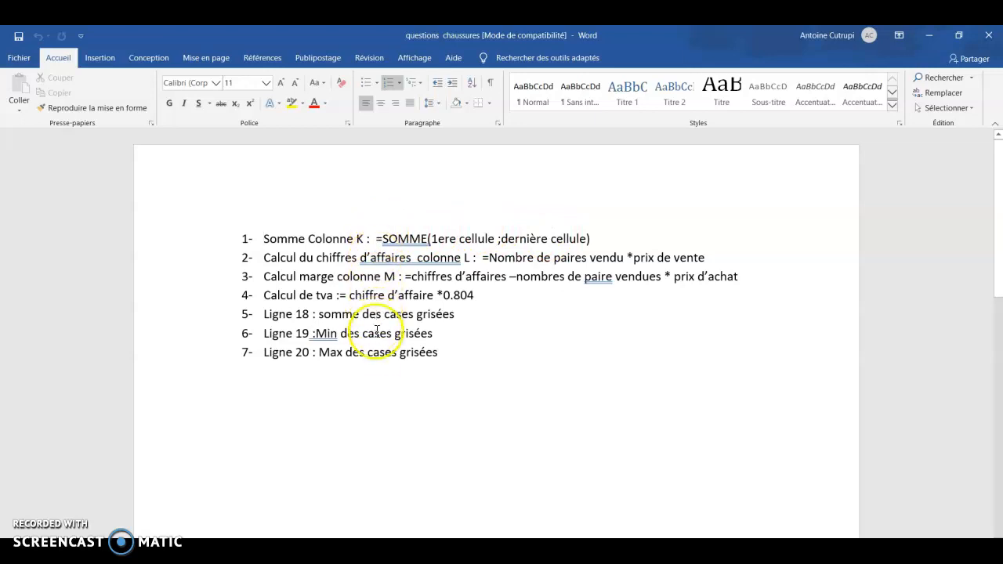
{"action": "left_click", "coordinate": [468, 551]}
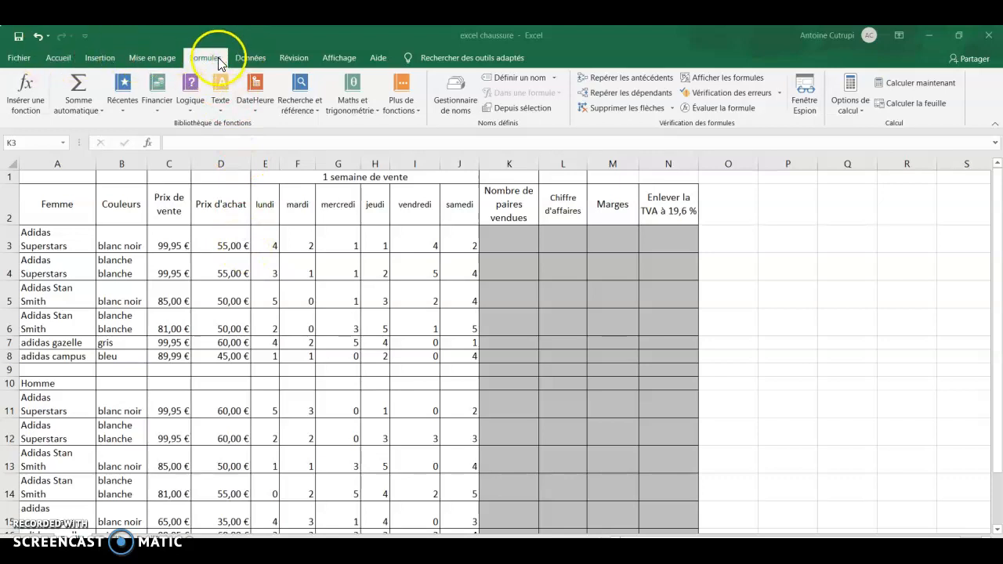
{"action": "left_click", "coordinate": [104, 111]}
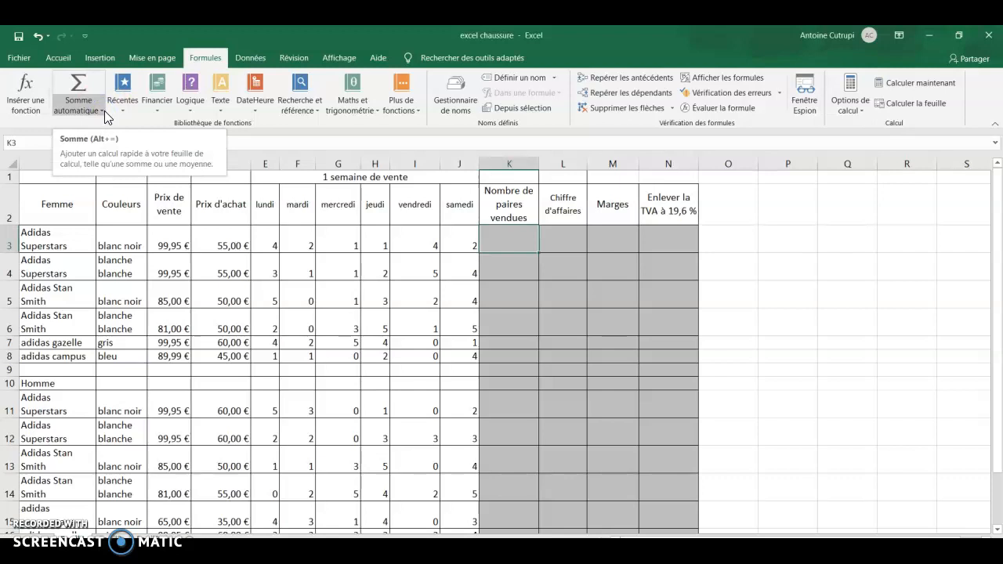
{"action": "left_click", "coordinate": [104, 111]}
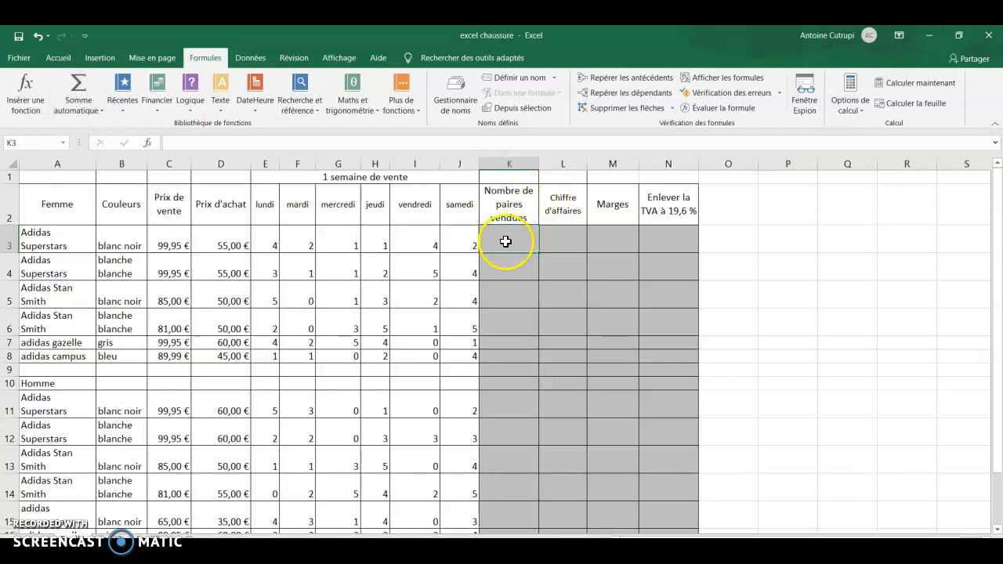
{"action": "left_click", "coordinate": [504, 550]}
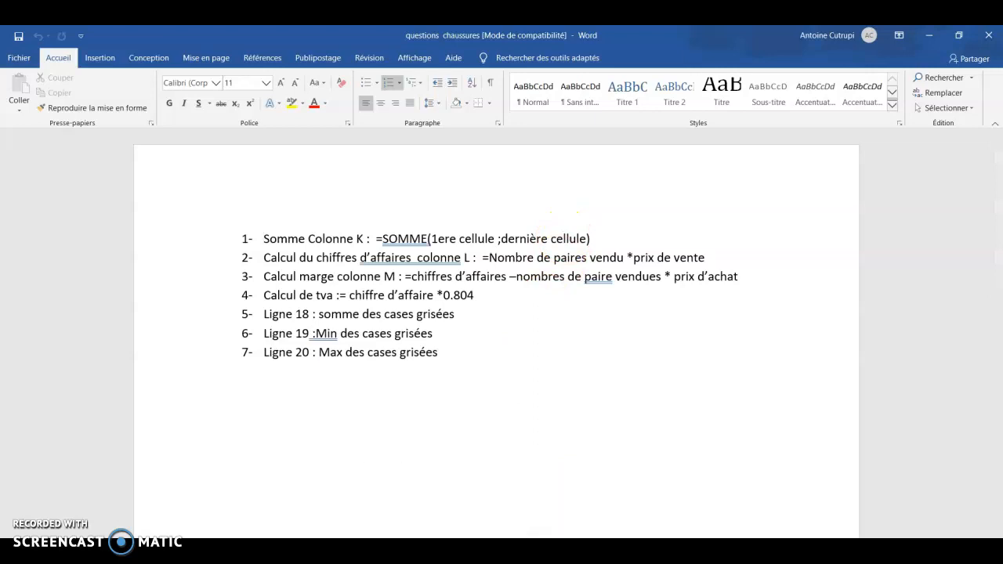
{"action": "left_click", "coordinate": [500, 551]}
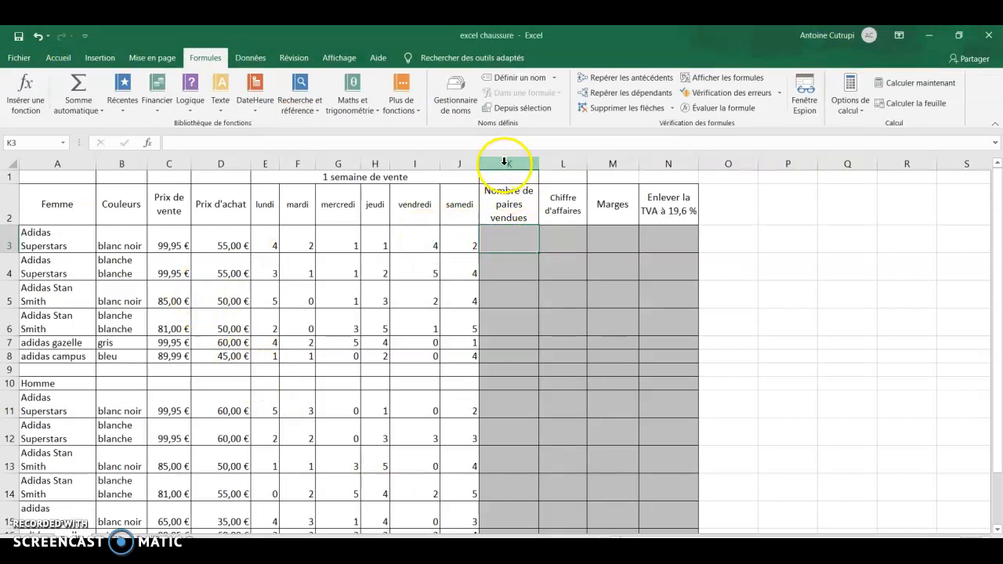
- Enter an automatic sum in K3 for the pairs sold from lundi to samedi, =SOMME(E3:J3)
{"action": "left_click", "coordinate": [515, 244]}
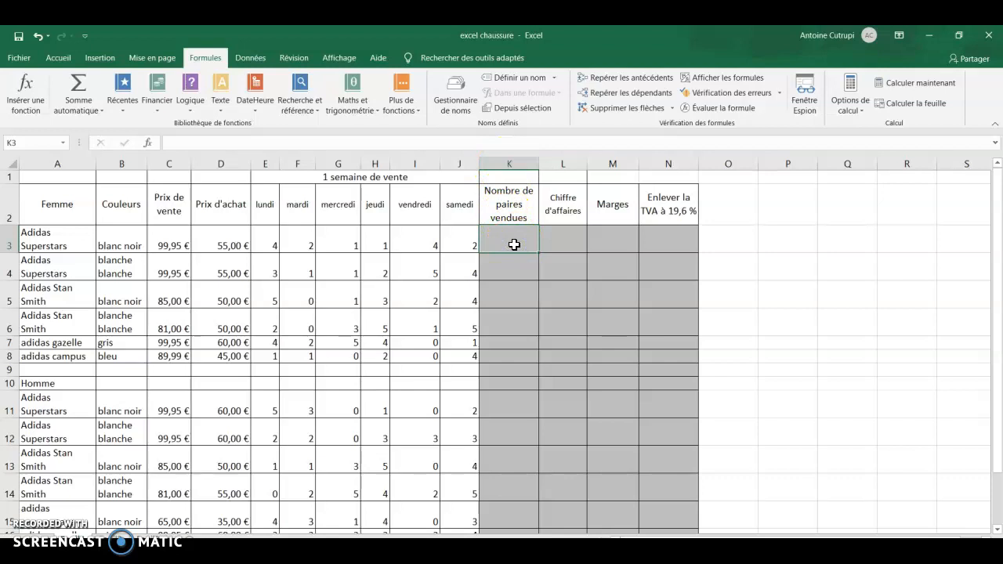
{"action": "left_click", "coordinate": [101, 113]}
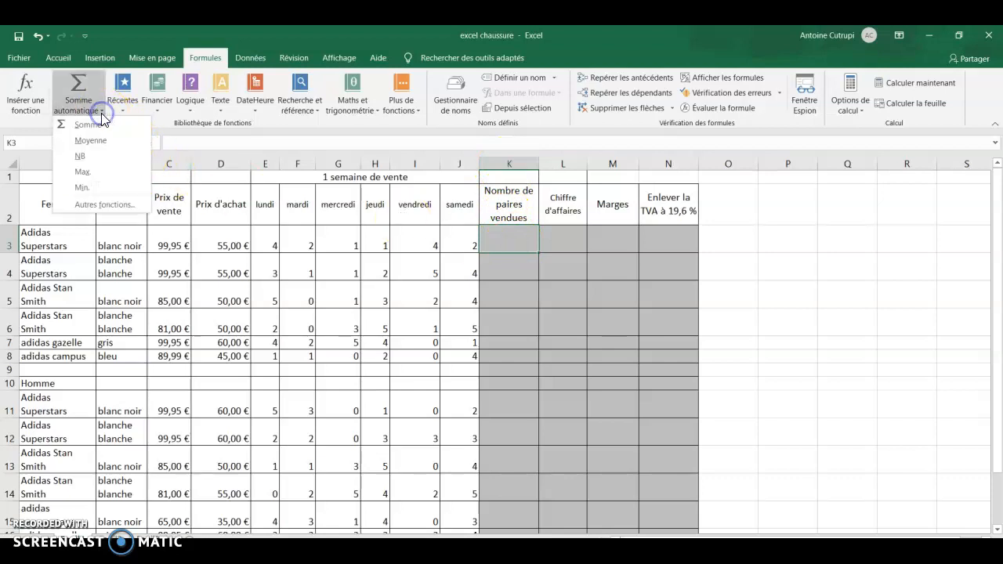
{"action": "left_click", "coordinate": [99, 126]}
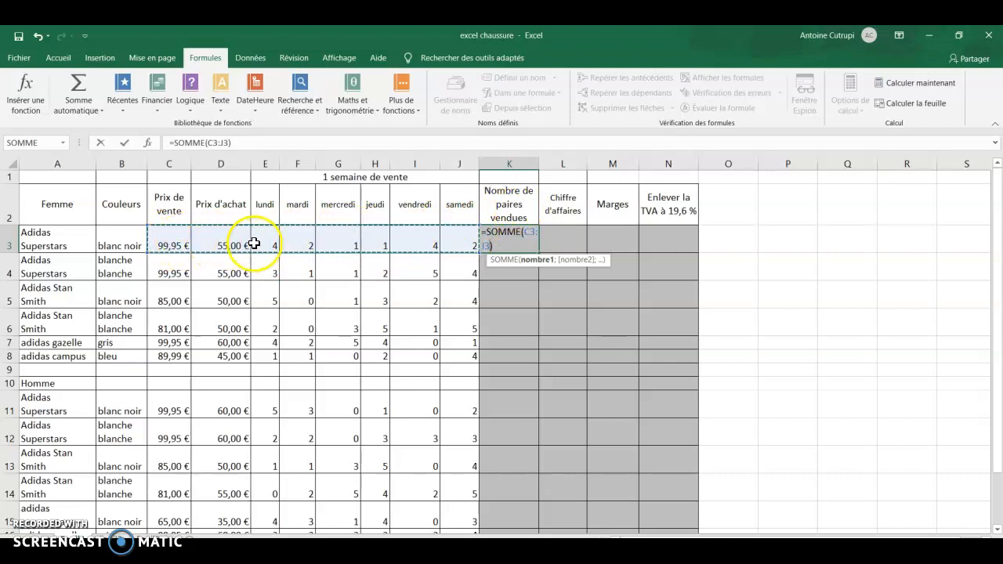
{"action": "left_click", "coordinate": [267, 240]}
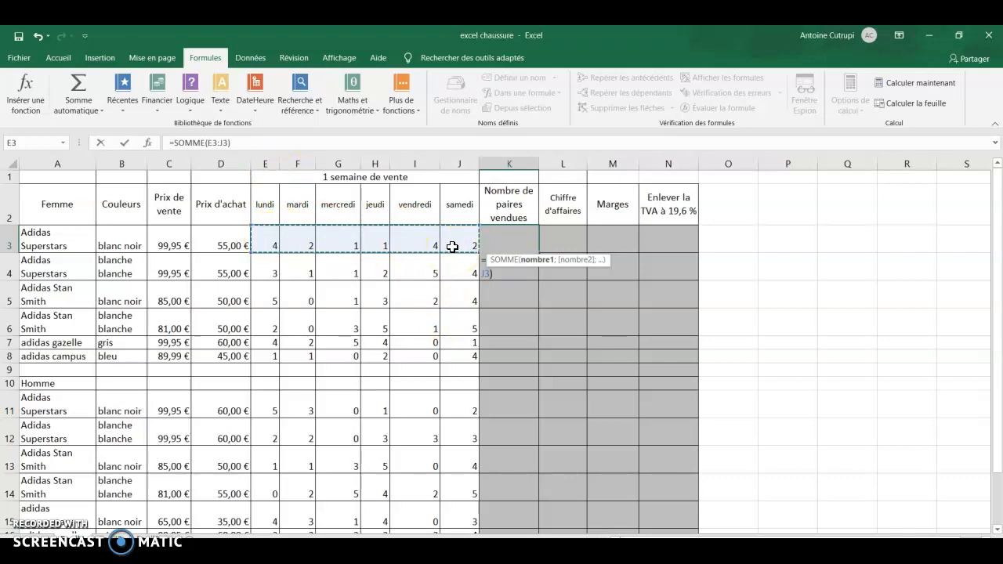
{"action": "key", "text": "Return"}
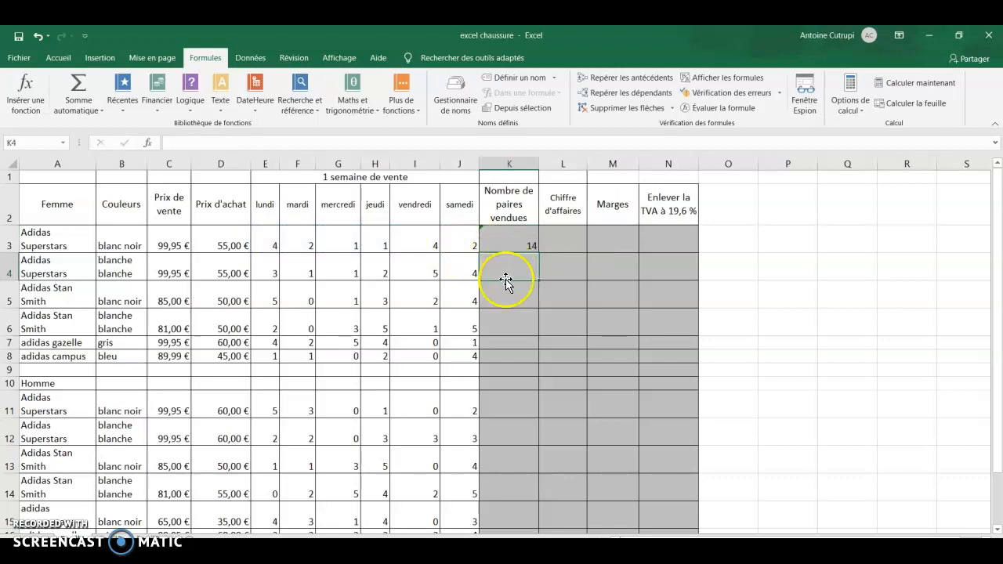
- Copy the sum formula from K3 down the "Nombre de paires vendues" column to K16
{"action": "scroll", "coordinate": [509, 407], "scroll_direction": "down", "scroll_amount": 1}
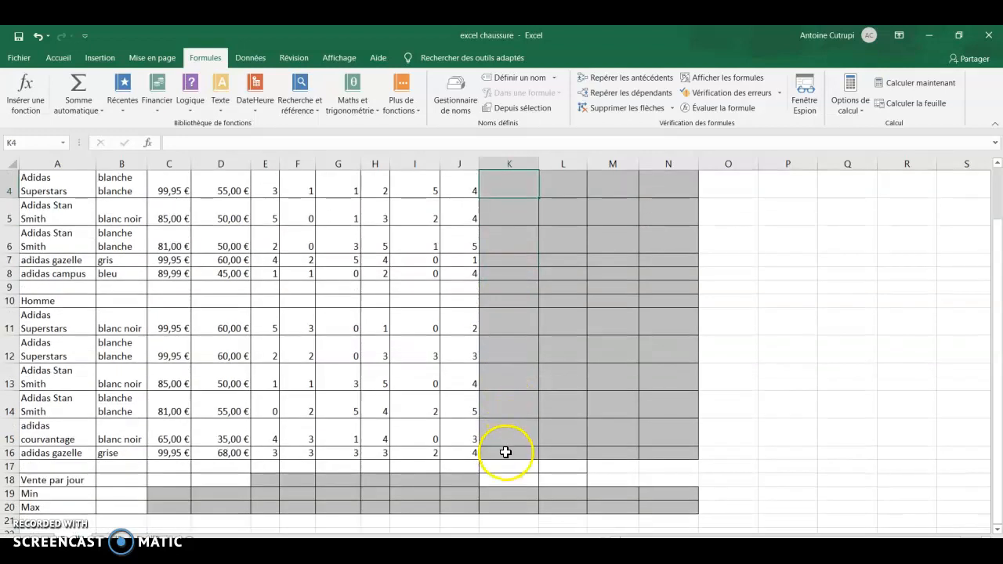
{"action": "scroll", "coordinate": [494, 307], "scroll_direction": "up", "scroll_amount": 1}
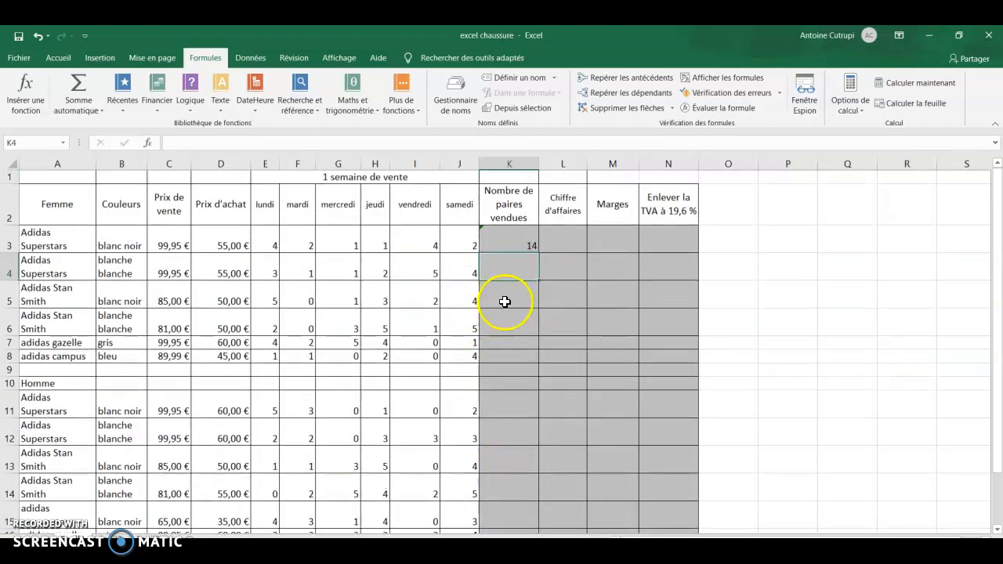
{"action": "left_click", "coordinate": [519, 244]}
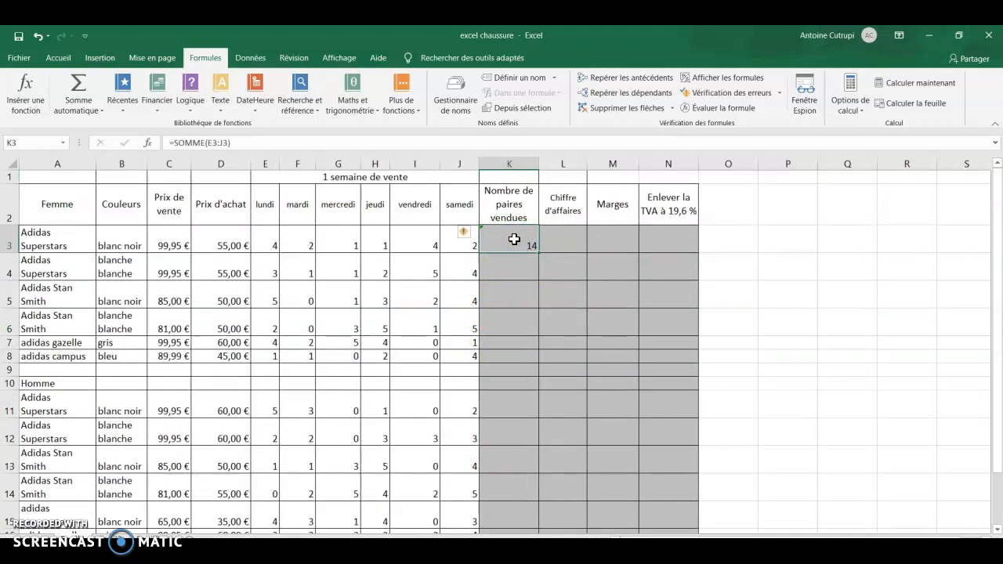
{"action": "left_click", "coordinate": [520, 239]}
{"action": "left_click", "coordinate": [538, 252]}
{"action": "left_click_drag", "start_coordinate": [538, 251], "coordinate": [544, 363]}
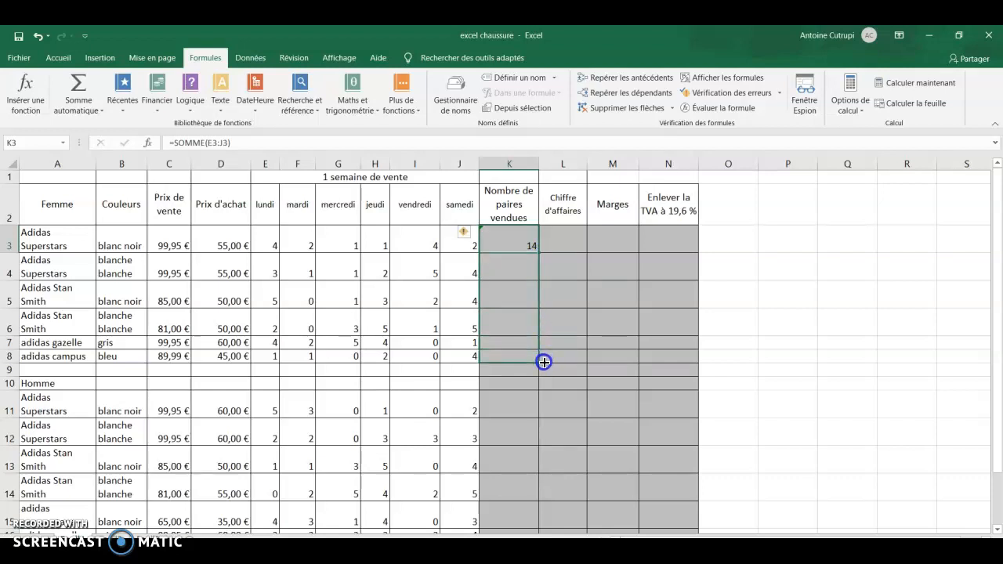
{"action": "left_click_drag", "start_coordinate": [544, 362], "coordinate": [522, 456]}
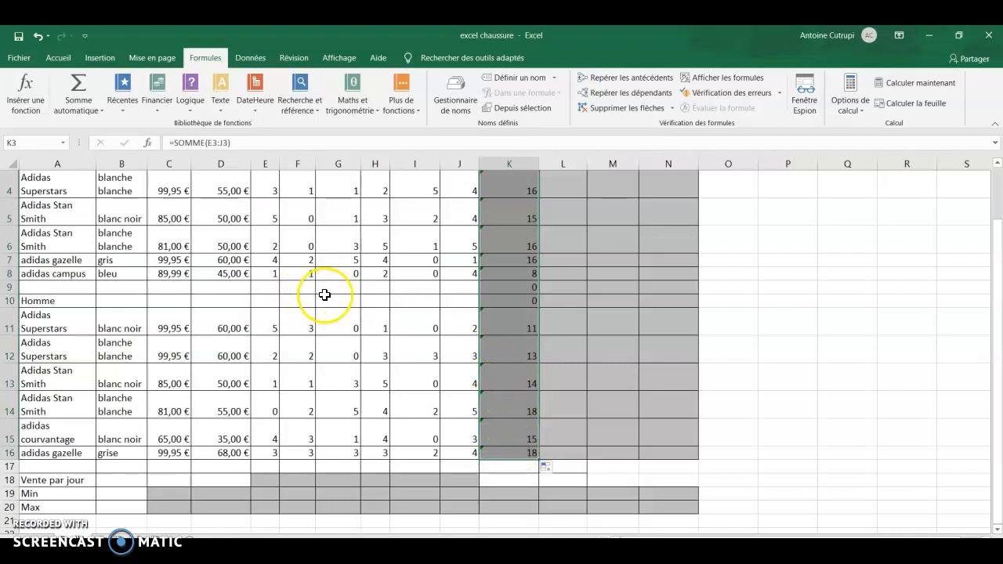
- Clear the copied sums from K9 and K10, the blank row and the "Homme" heading row
{"action": "left_click", "coordinate": [525, 289]}
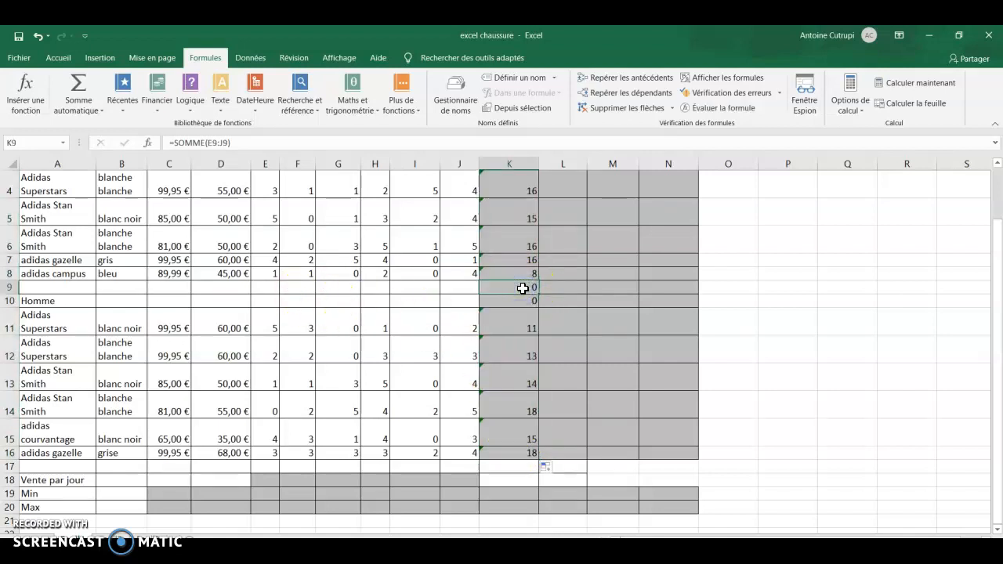
{"action": "key", "text": "Delete"}
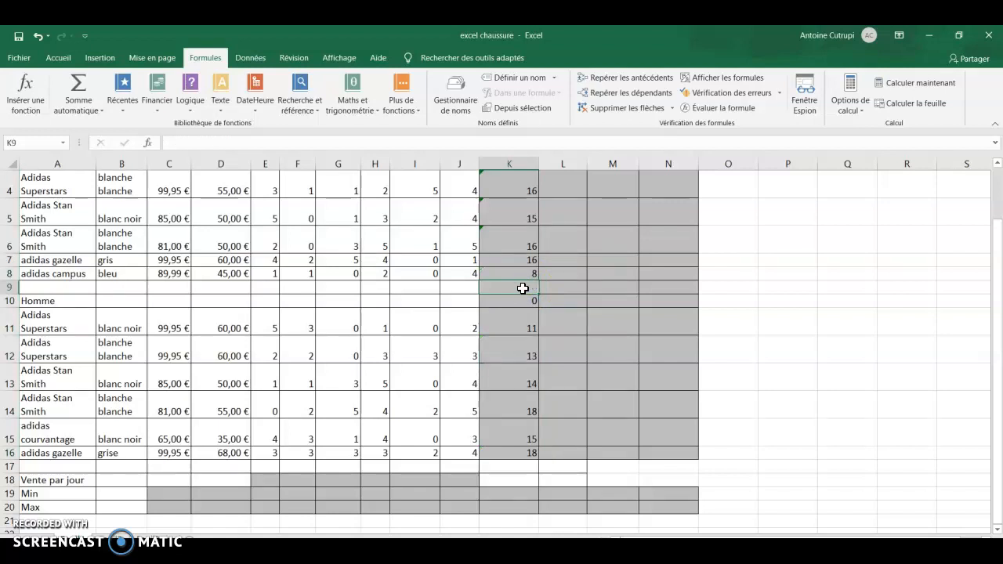
{"action": "left_click", "coordinate": [522, 300]}
{"action": "key", "text": "Delete"}
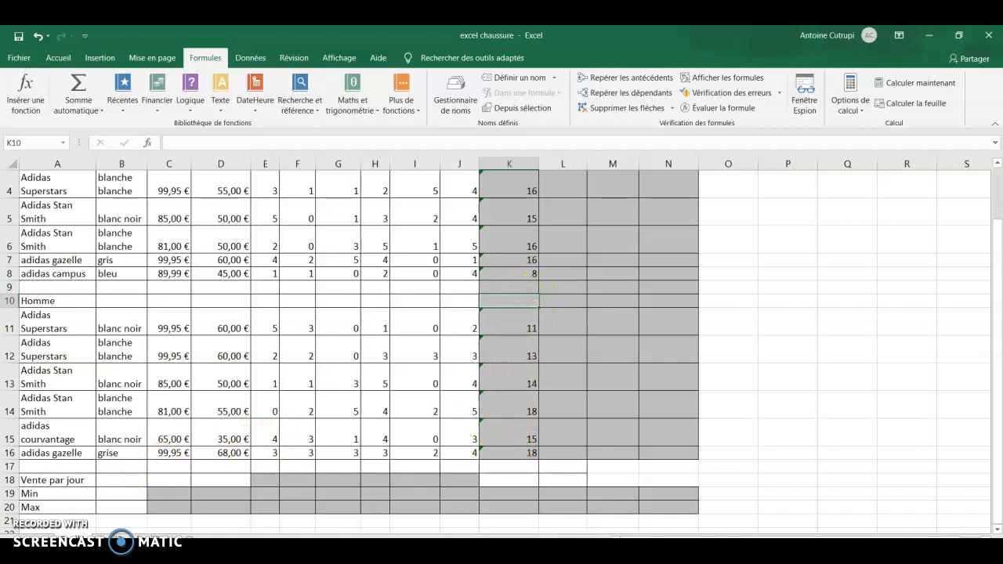
{"action": "scroll", "coordinate": [509, 263], "scroll_direction": "up", "scroll_amount": 1}
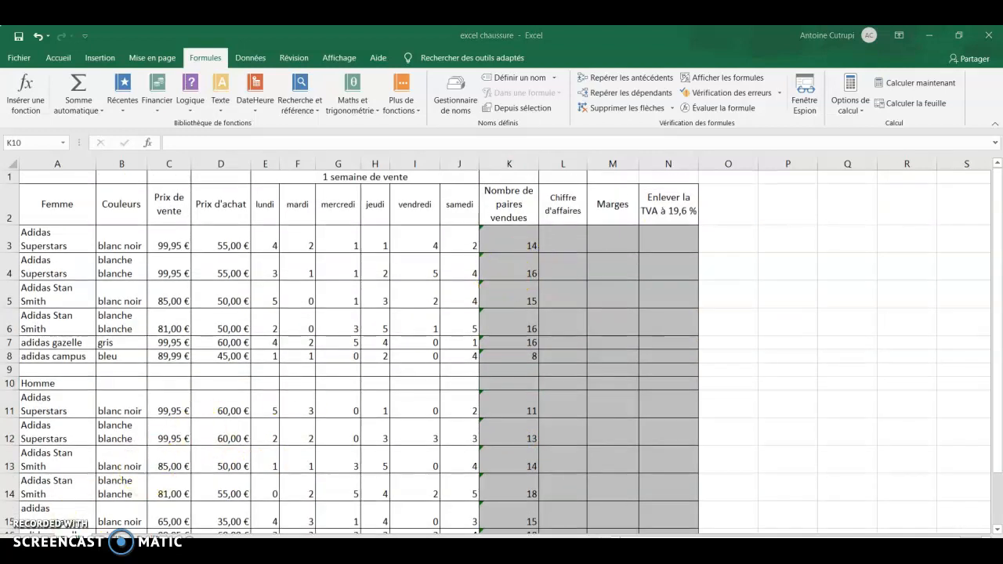
- Consult the column L instruction in Word and enter the revenue formula =K3*C3 in L3 of the Excel sheet
{"action": "key", "text": "alt+Tab"}
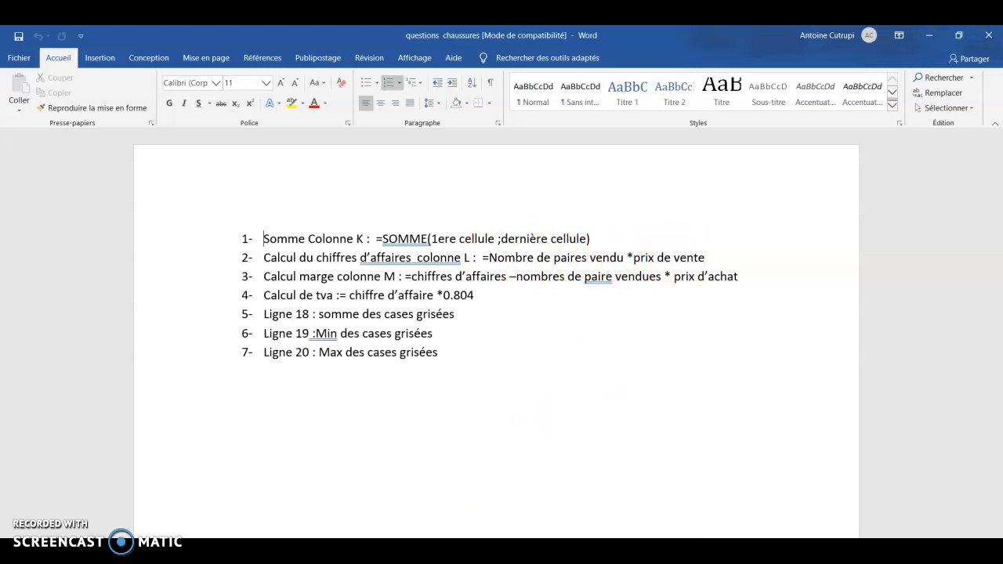
{"action": "key", "text": "alt+Tab"}
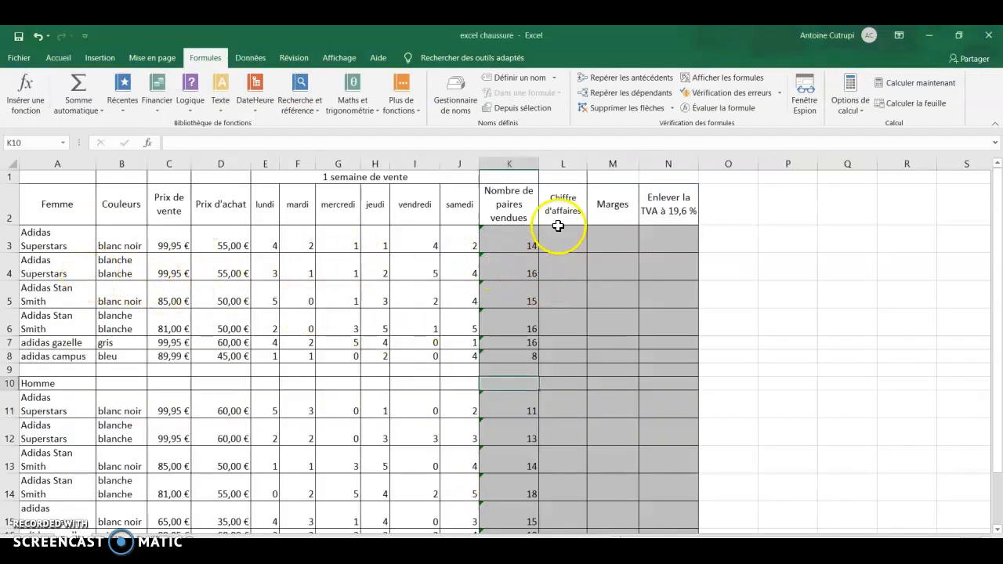
{"action": "left_click", "coordinate": [564, 240]}
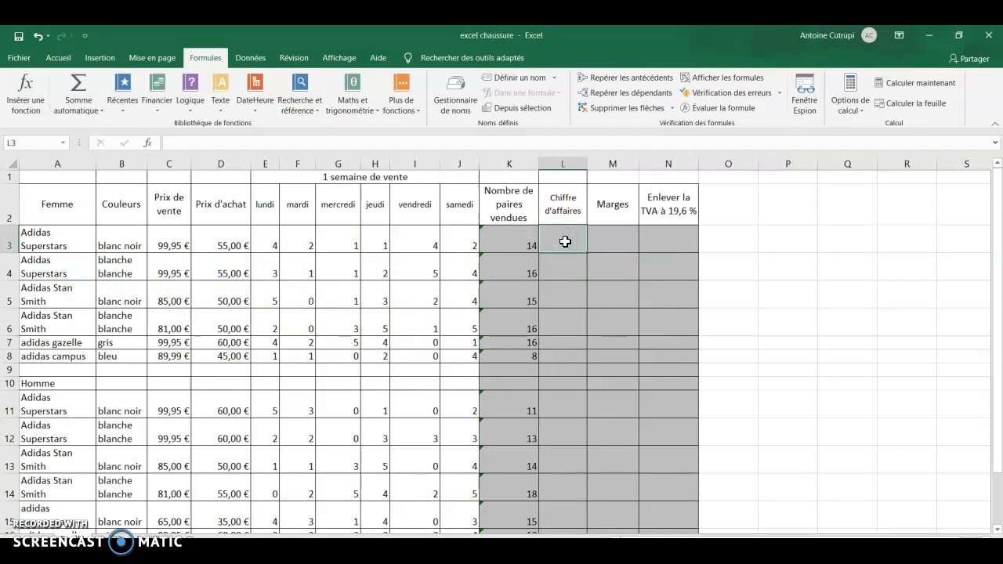
{"action": "type", "text": "="}
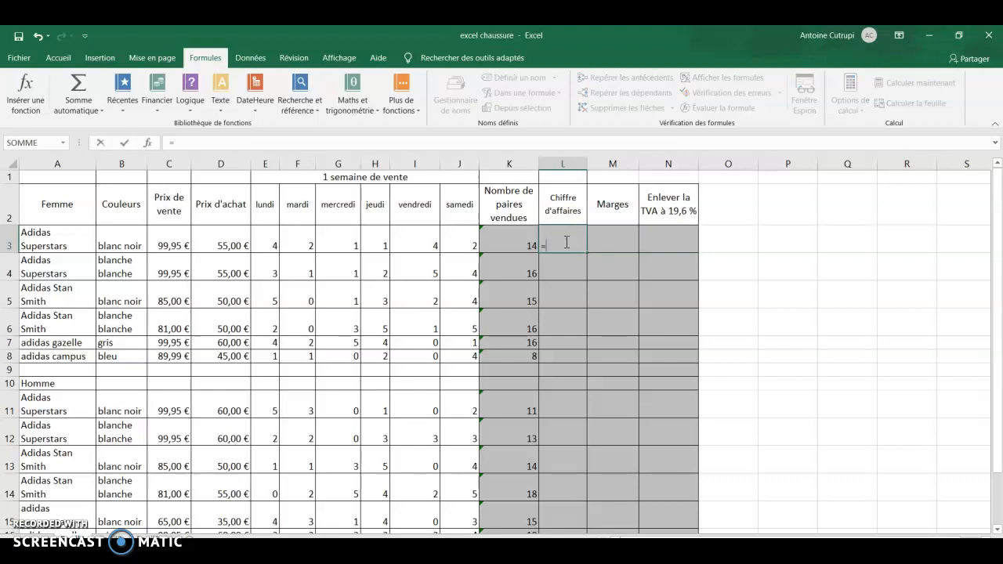
{"action": "left_click", "coordinate": [511, 241]}
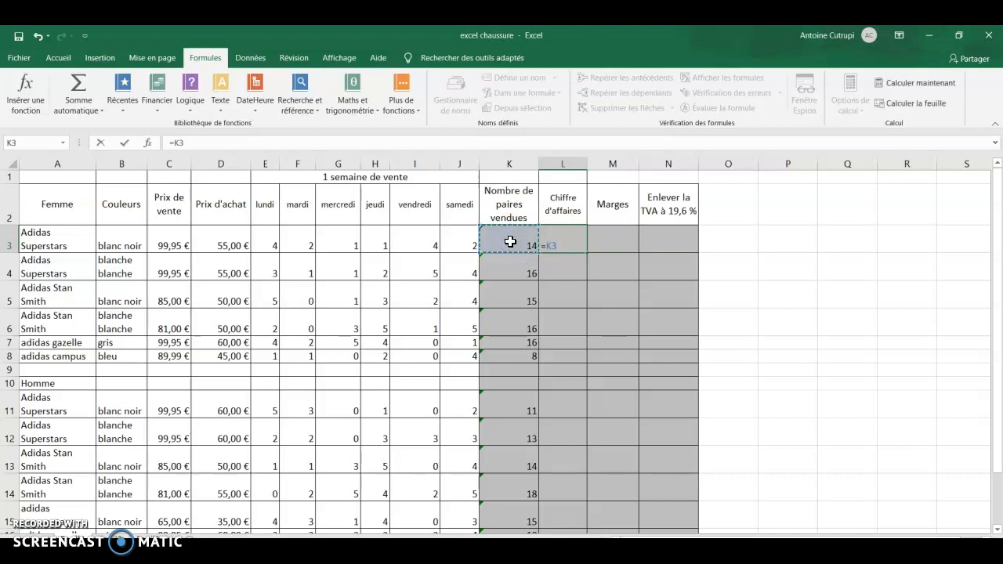
{"action": "type", "text": "*"}
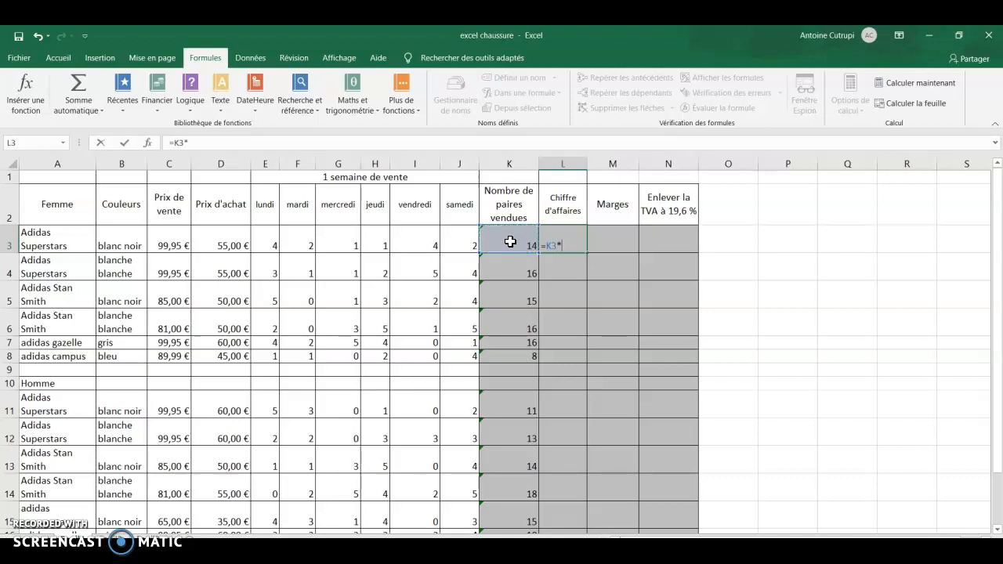
{"action": "left_click", "coordinate": [171, 244]}
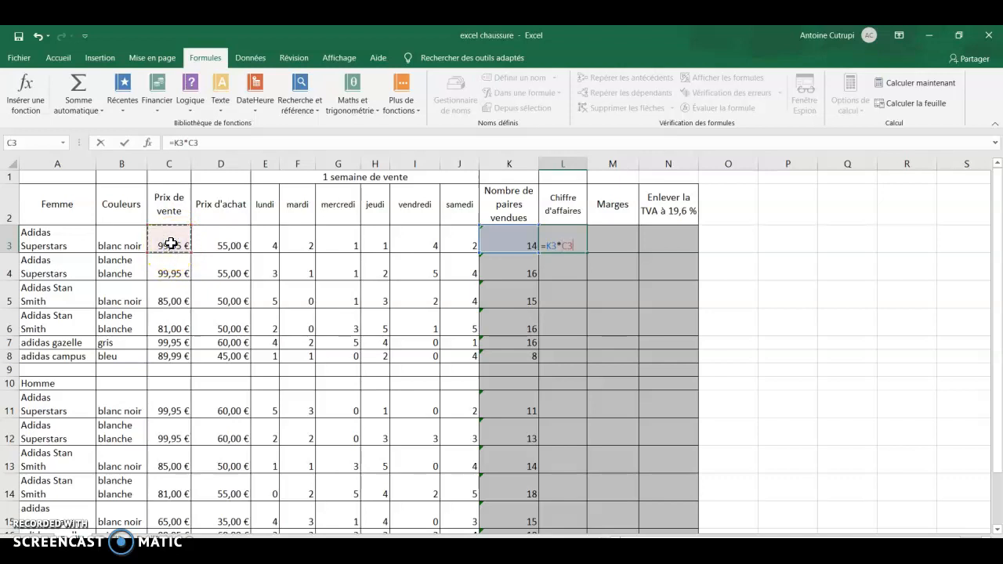
{"action": "key", "text": "Return"}
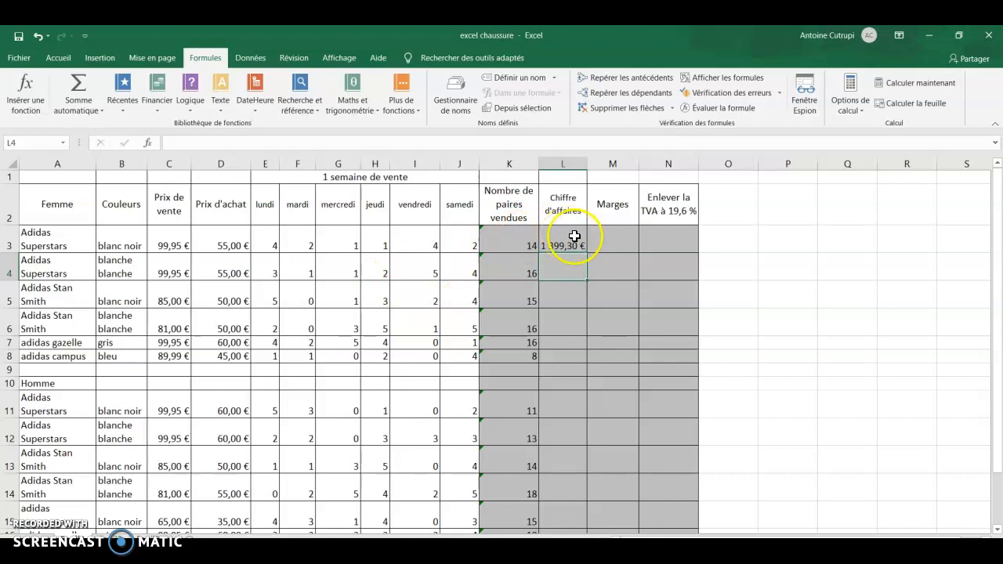
- Copy the revenue formula from L3 down to L16 and clear it from the non-product rows, L9 and L10
{"action": "left_click", "coordinate": [569, 242]}
{"action": "left_click_drag", "start_coordinate": [585, 253], "coordinate": [573, 455]}
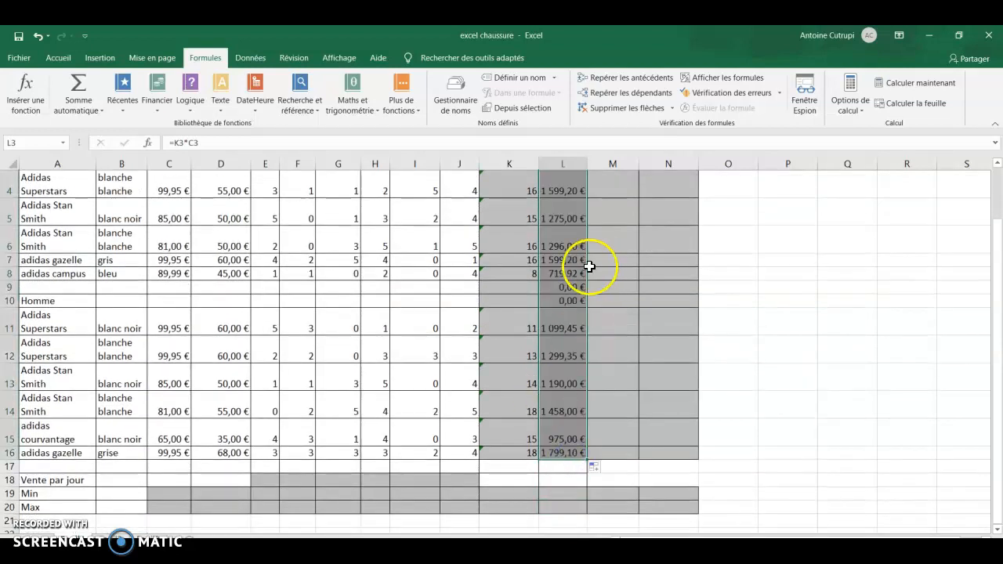
{"action": "left_click", "coordinate": [569, 289]}
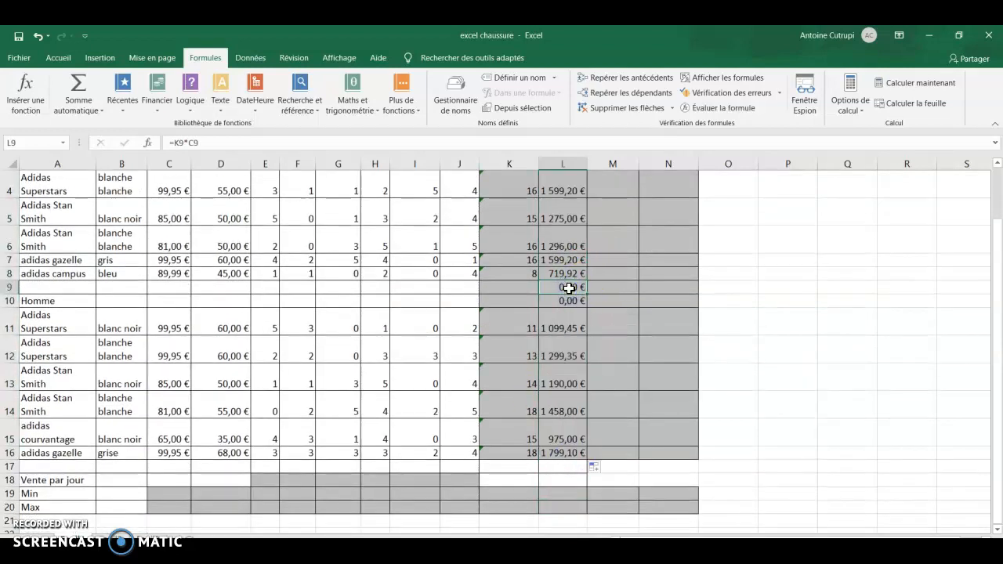
{"action": "key", "text": "Delete"}
{"action": "left_click", "coordinate": [566, 301]}
{"action": "key", "text": "Delete"}
{"action": "scroll", "coordinate": [565, 303], "scroll_direction": "up", "scroll_amount": 1}
{"action": "left_click", "coordinate": [563, 244]}
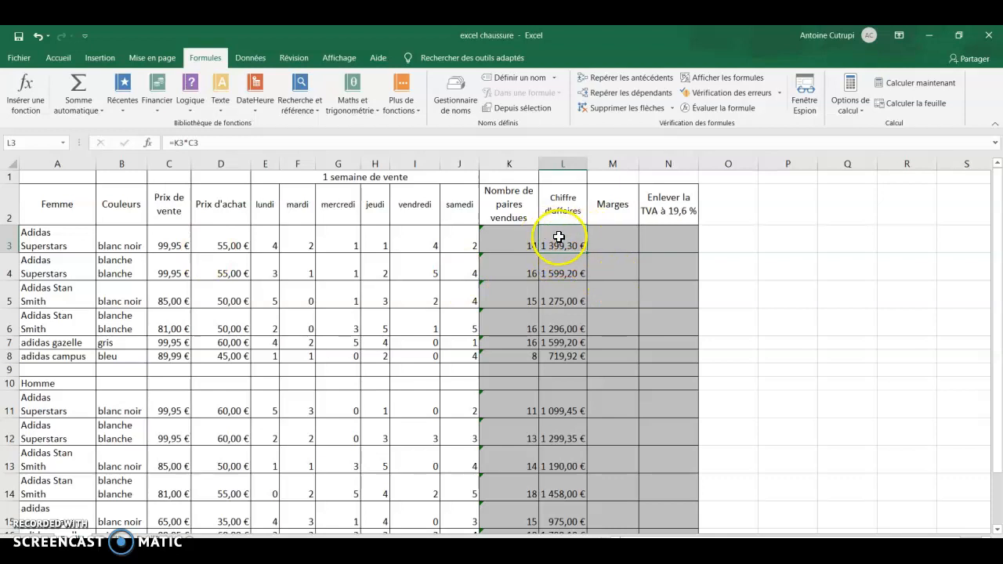
- Consult the column M instruction in Word and enter the margin formula =L3-K3*D3 in M3 of the Excel sheet
{"action": "key", "text": "alt+Tab"}
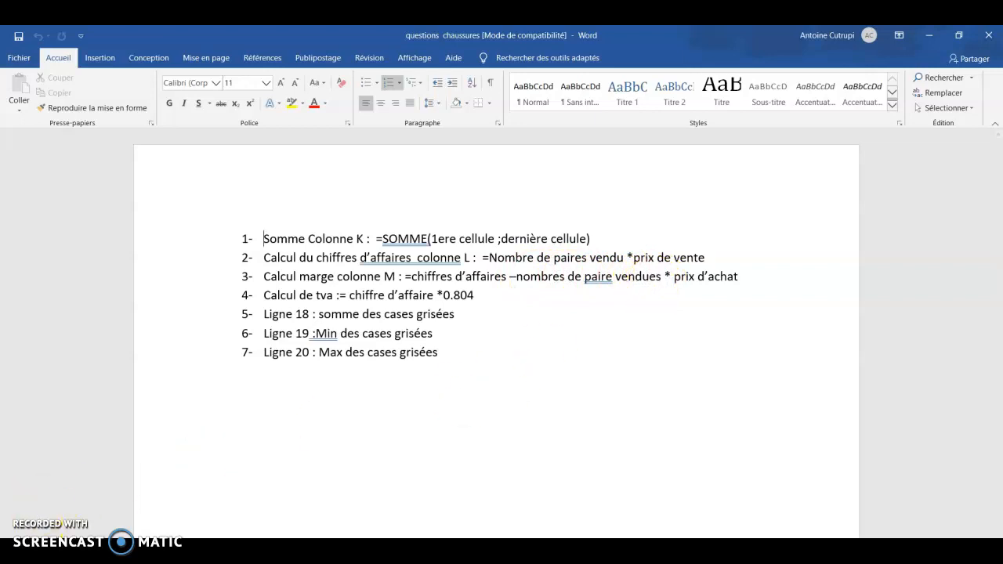
{"action": "left_click", "coordinate": [198, 541]}
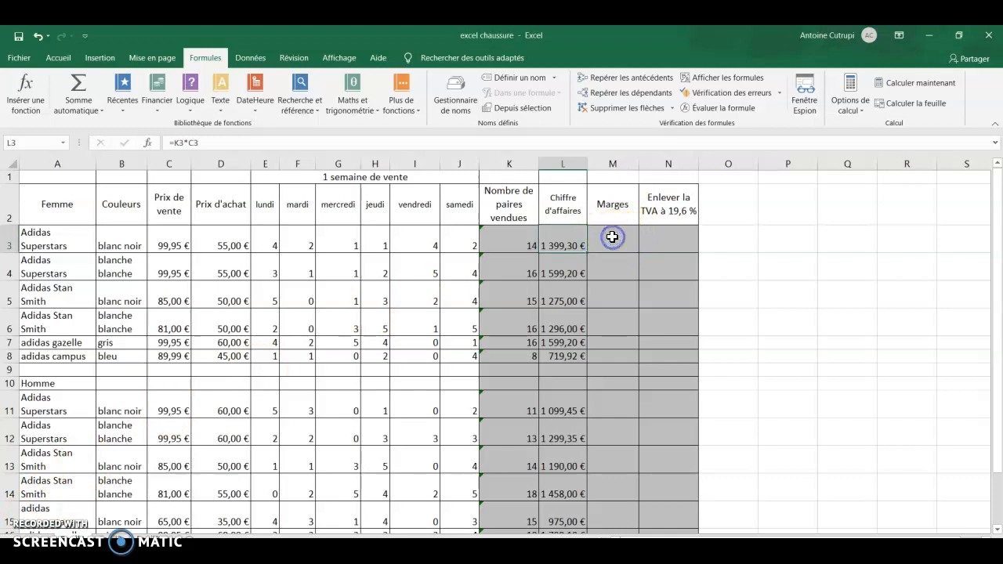
{"action": "left_click", "coordinate": [612, 237]}
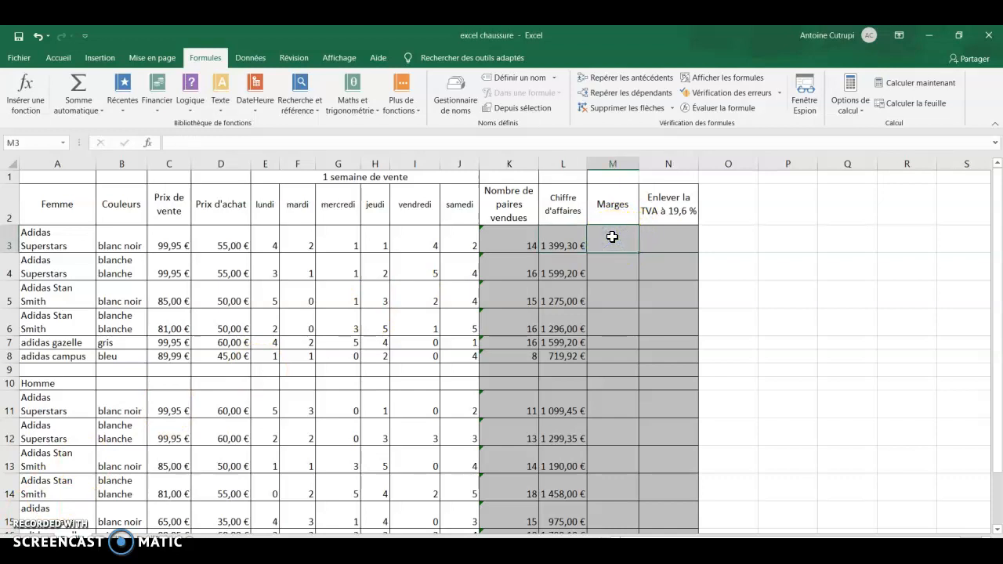
{"action": "type", "text": "="}
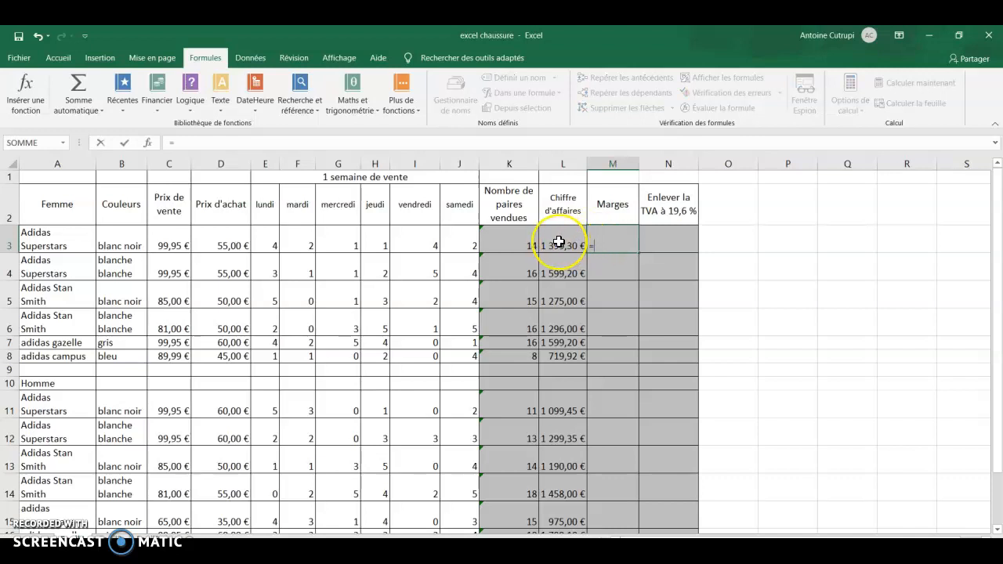
{"action": "left_click", "coordinate": [559, 243]}
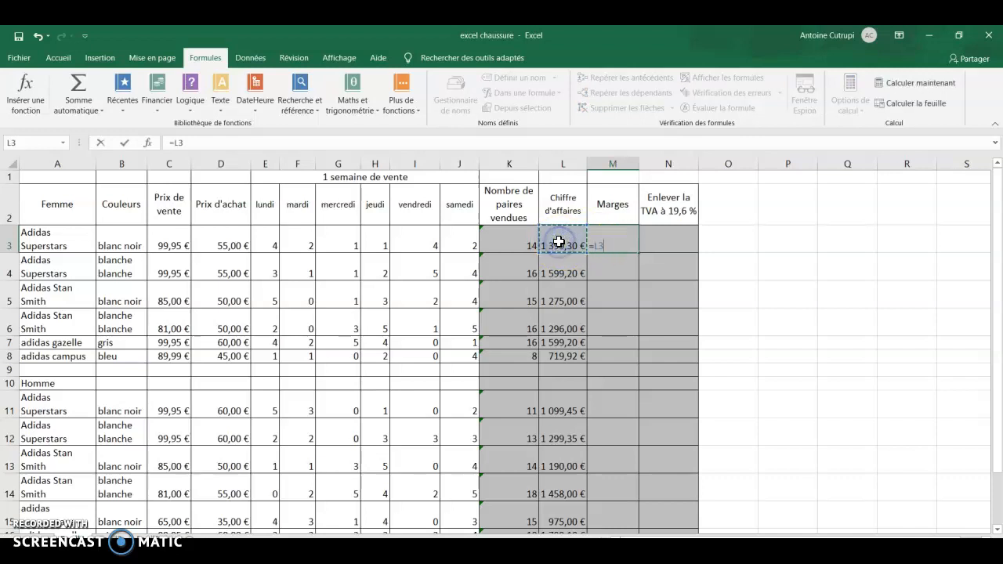
{"action": "type", "text": "-"}
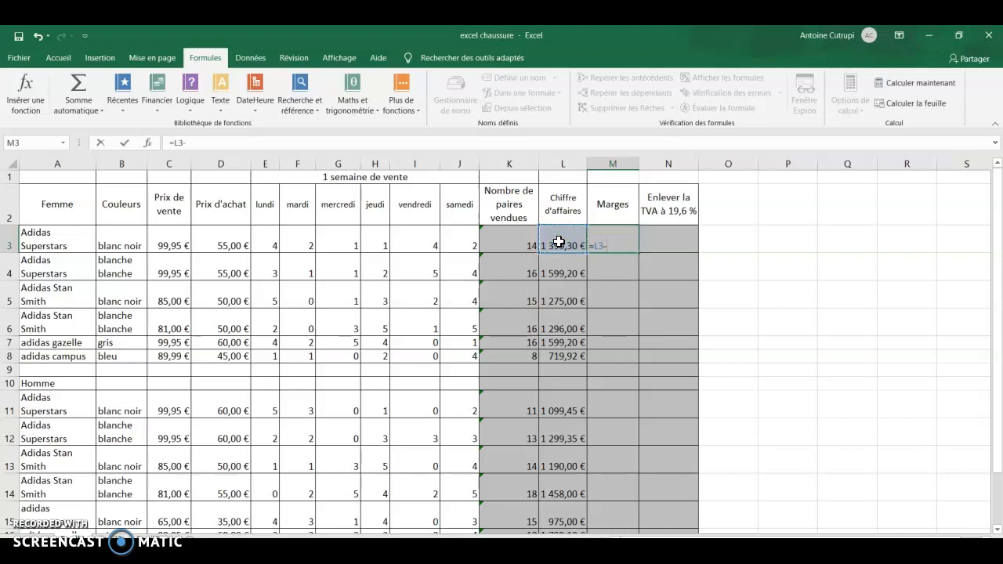
{"action": "left_click", "coordinate": [511, 243]}
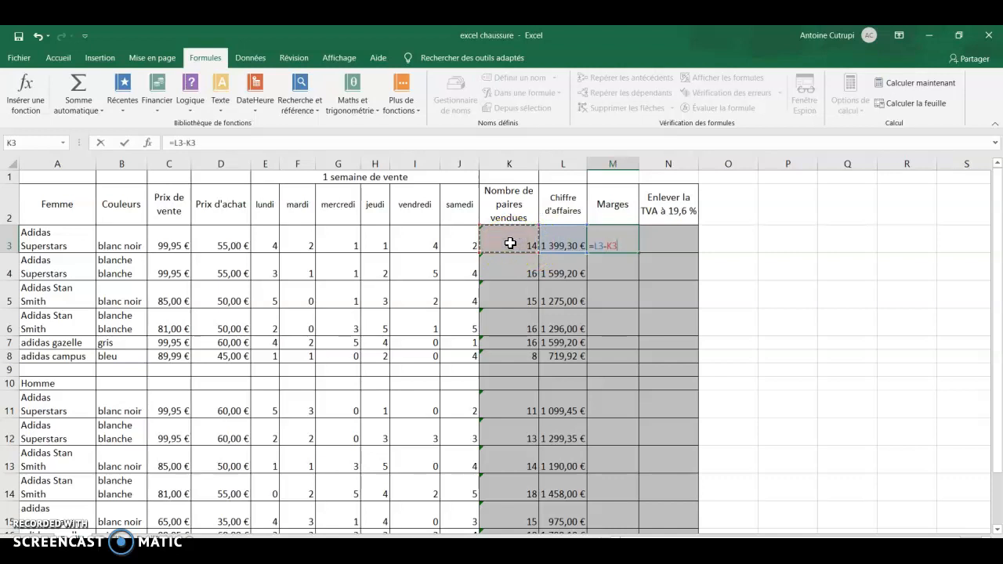
{"action": "type", "text": "*"}
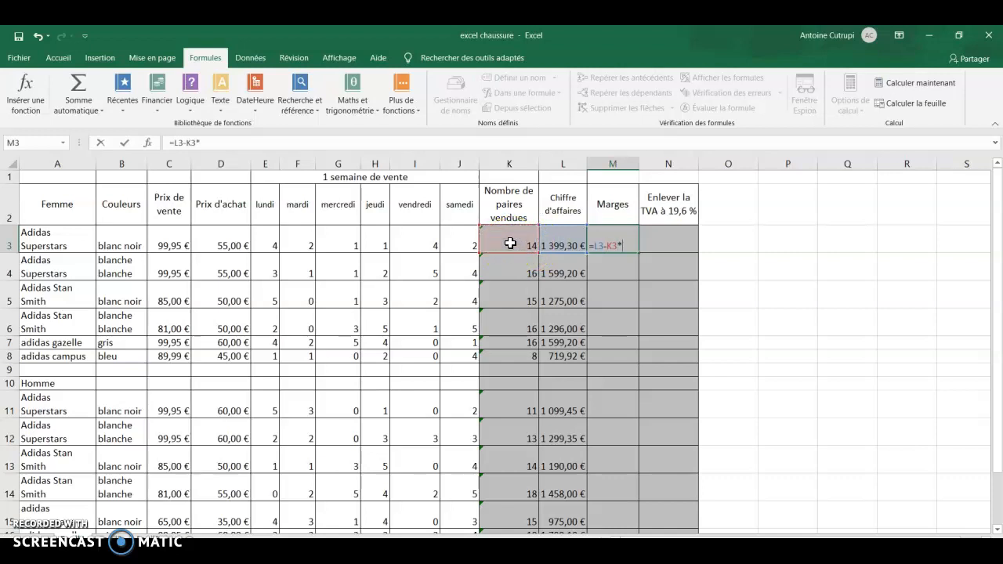
{"action": "left_click", "coordinate": [225, 244]}
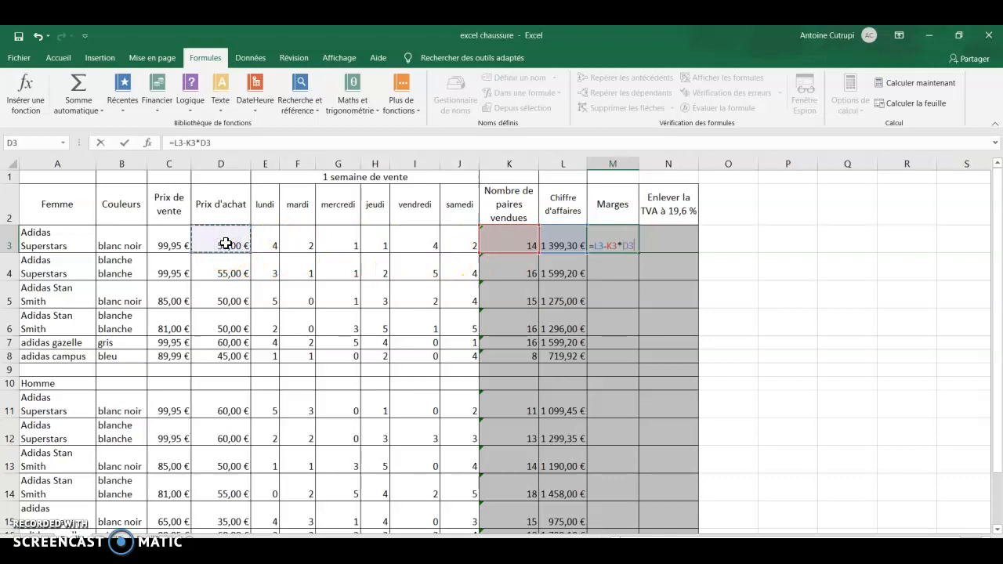
{"action": "key", "text": "Return"}
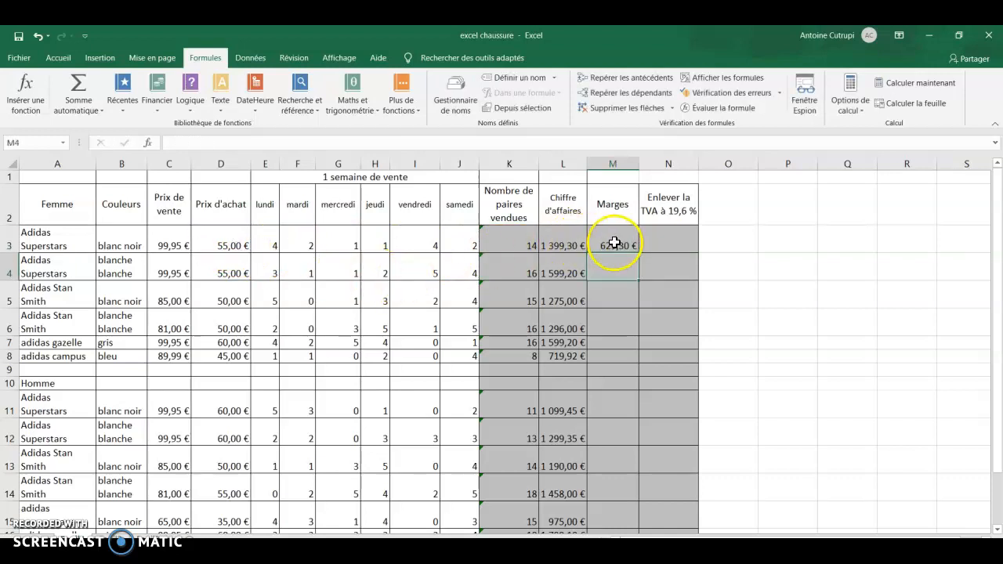
- Copy the margin formula from M3 down to M16 and clear it from the non-product rows, M9 and M10
{"action": "left_click", "coordinate": [613, 244]}
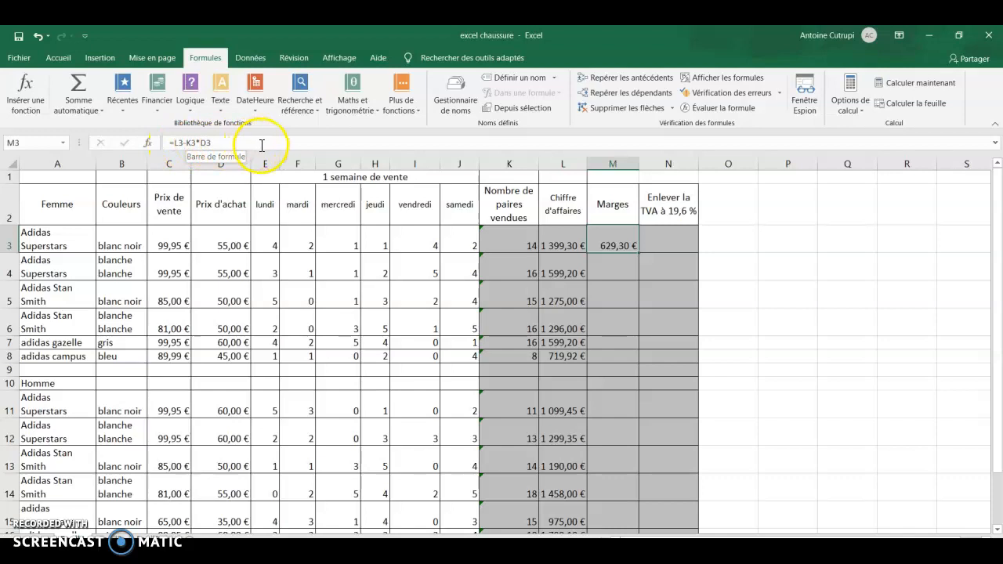
{"action": "left_click", "coordinate": [616, 246]}
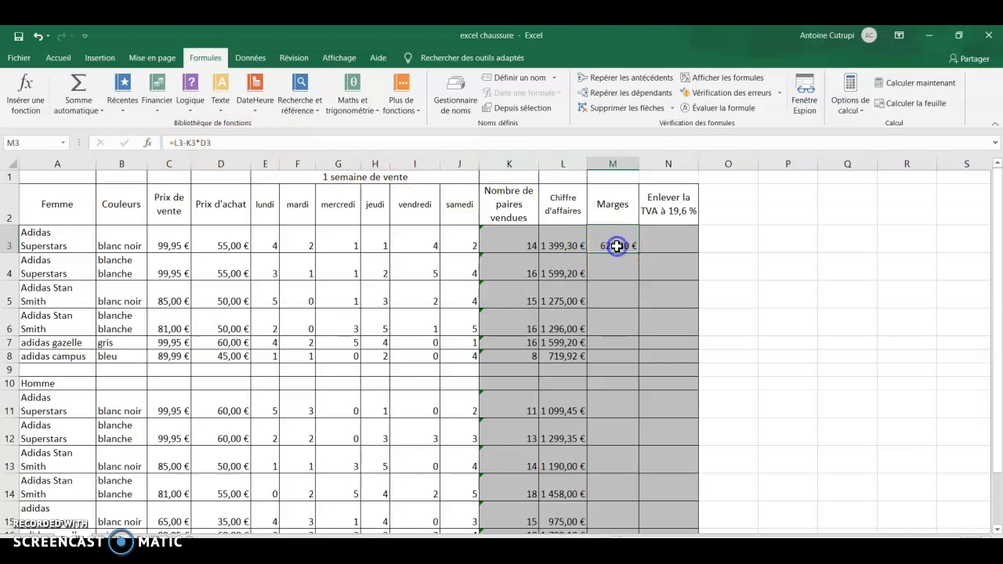
{"action": "left_click_drag", "start_coordinate": [639, 253], "coordinate": [632, 454]}
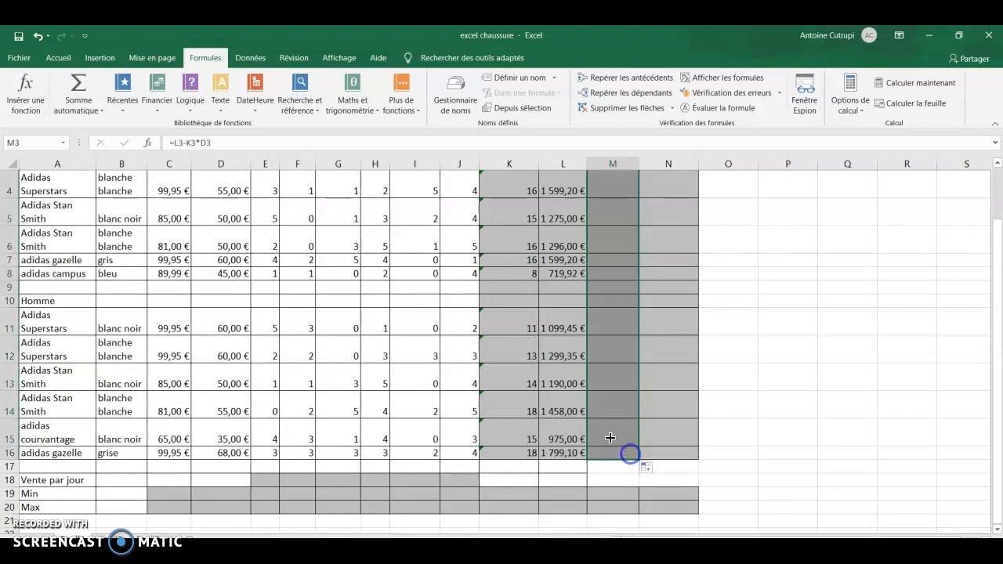
{"action": "left_click", "coordinate": [600, 301]}
{"action": "left_click_drag", "start_coordinate": [604, 286], "coordinate": [613, 299]}
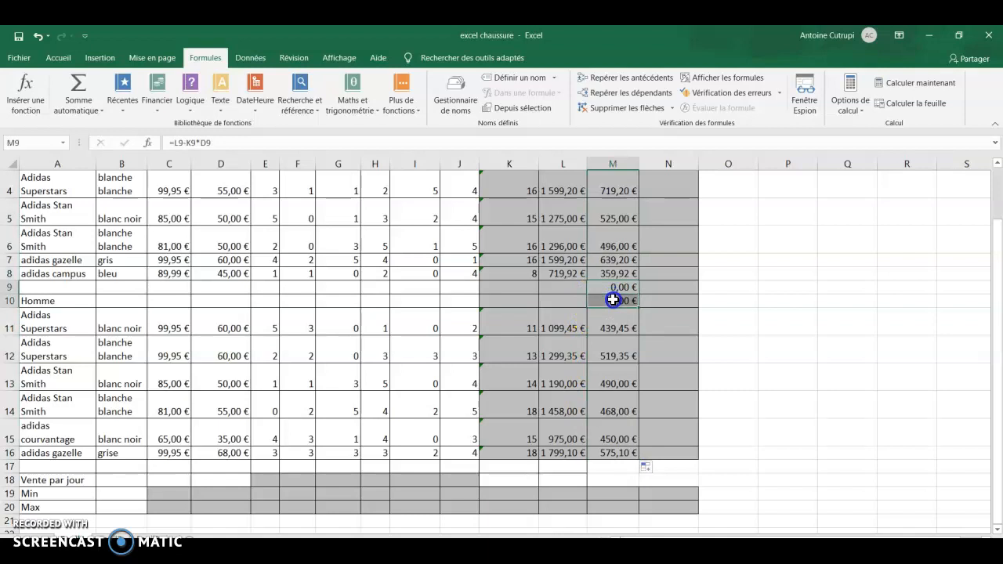
{"action": "key", "text": "Delete"}
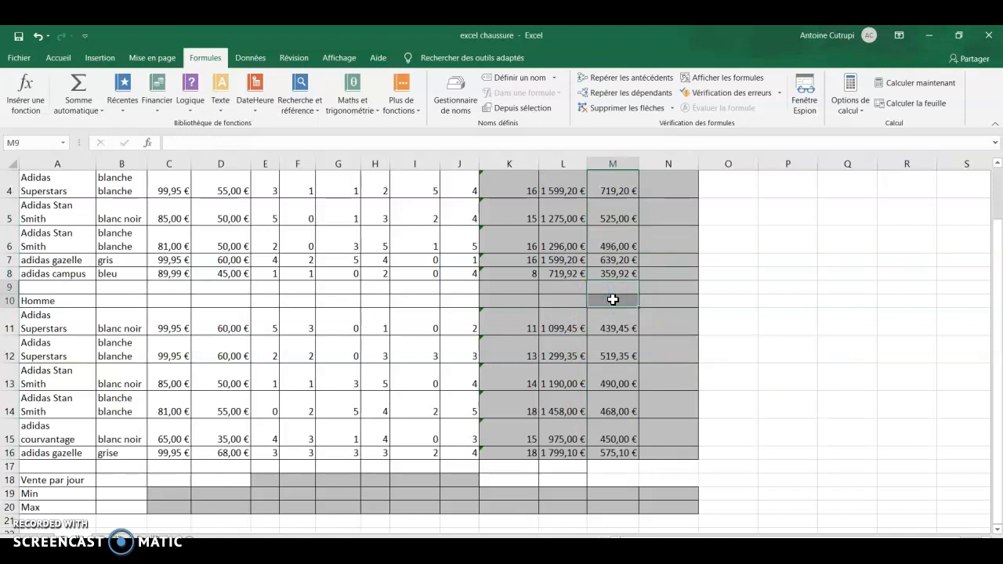
- Consult the TVA instruction in Word and enter the formula =L3*0,804 in N3 of the Excel sheet
{"action": "scroll", "coordinate": [613, 300], "scroll_direction": "up", "scroll_amount": 1}
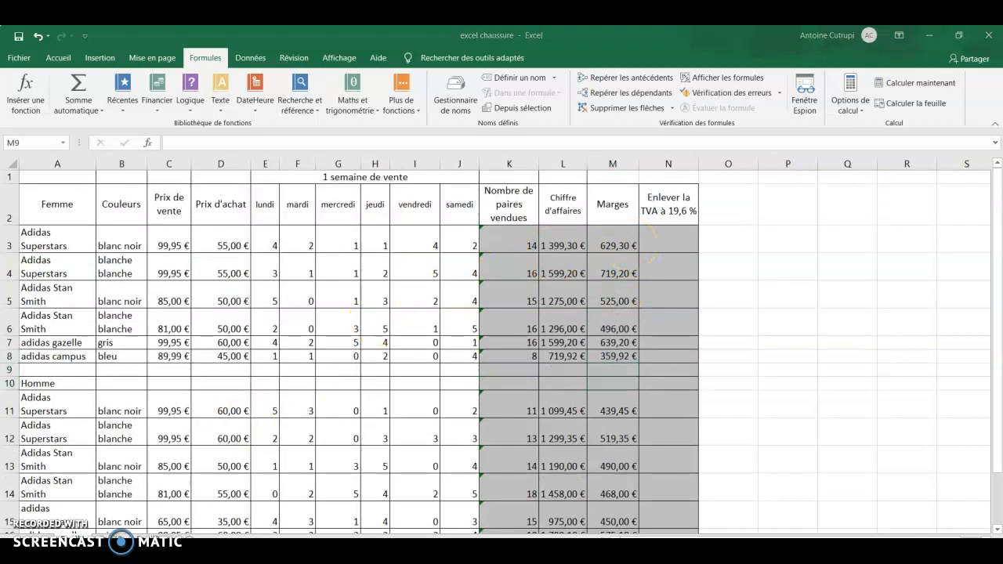
{"action": "key", "text": "alt+Tab"}
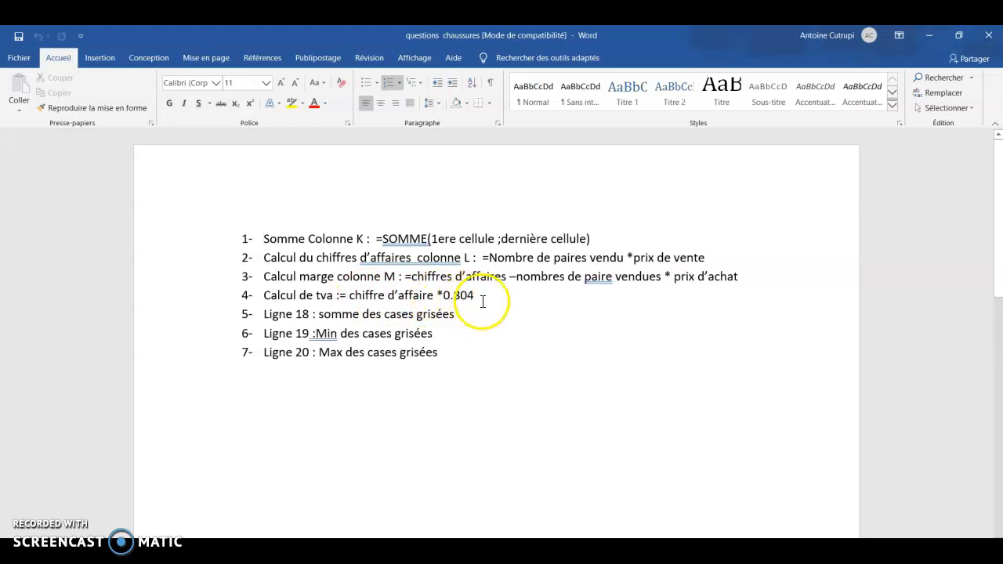
{"action": "key", "text": "alt+Tab"}
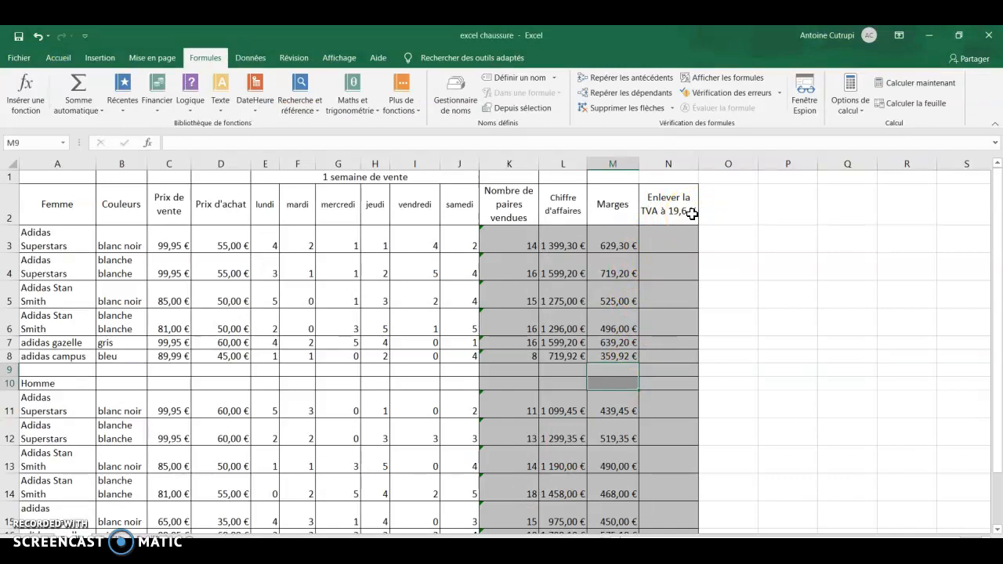
{"action": "left_click", "coordinate": [649, 237]}
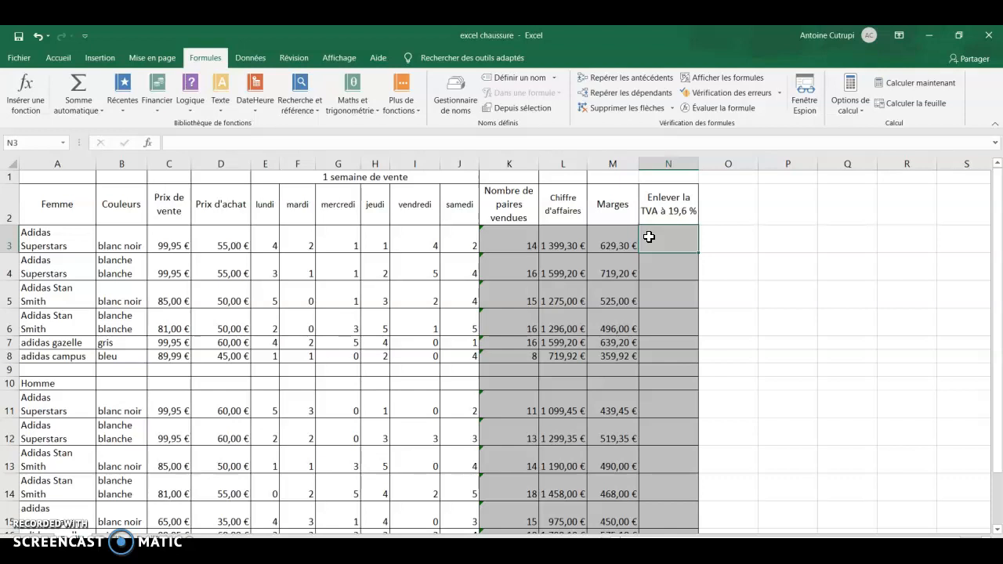
{"action": "left_click", "coordinate": [649, 237]}
{"action": "type", "text": "="}
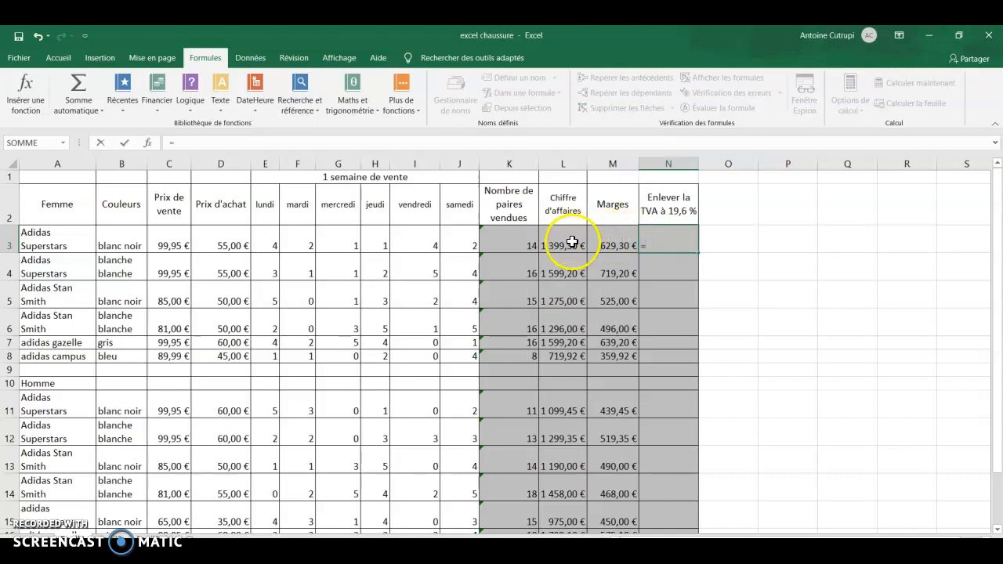
{"action": "left_click", "coordinate": [572, 242]}
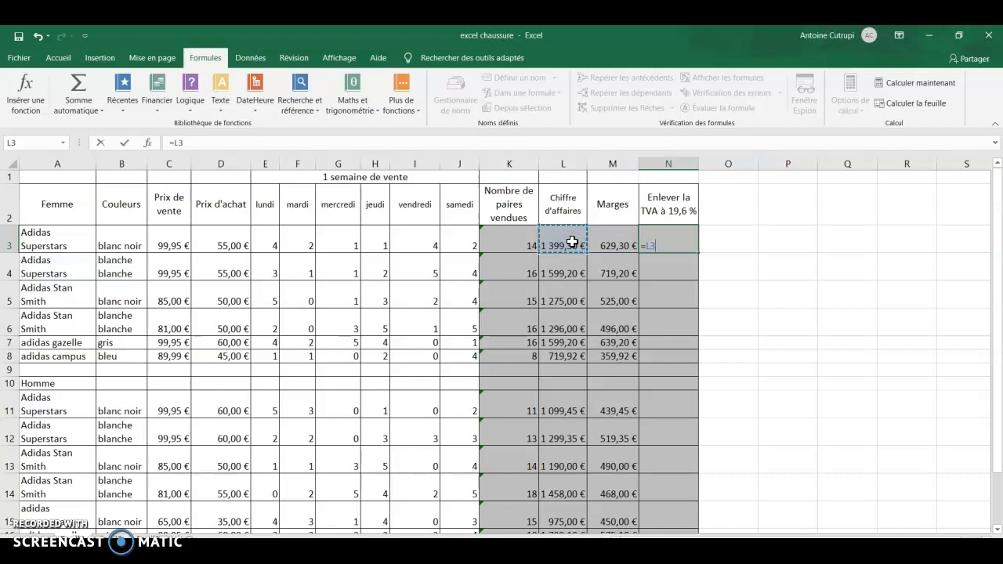
{"action": "type", "text": "*0,804"}
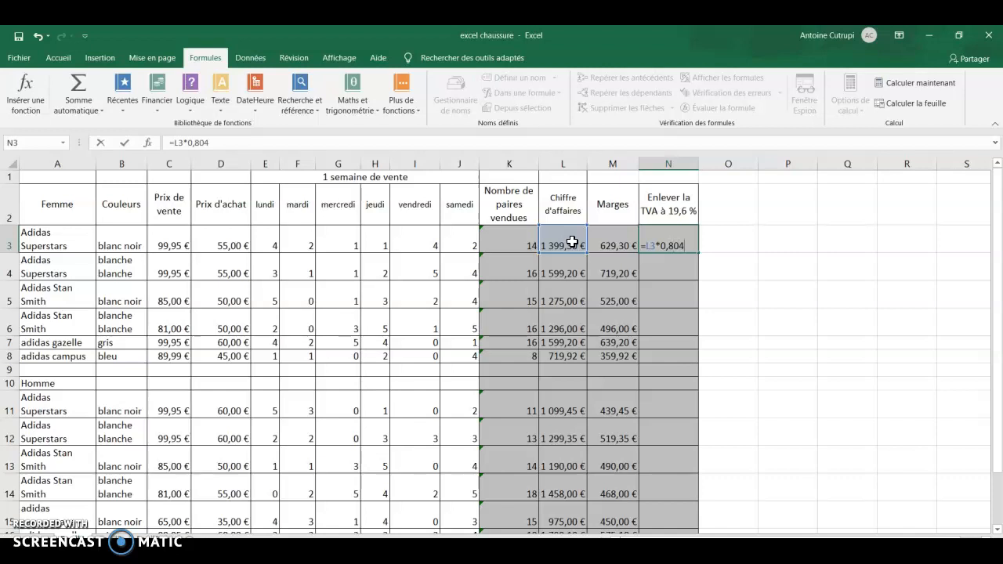
{"action": "key", "text": "Return"}
- Copy the TVA formula from N3 down to N16 and clear it from the non-product rows, N9 and N10
{"action": "left_click", "coordinate": [662, 244]}
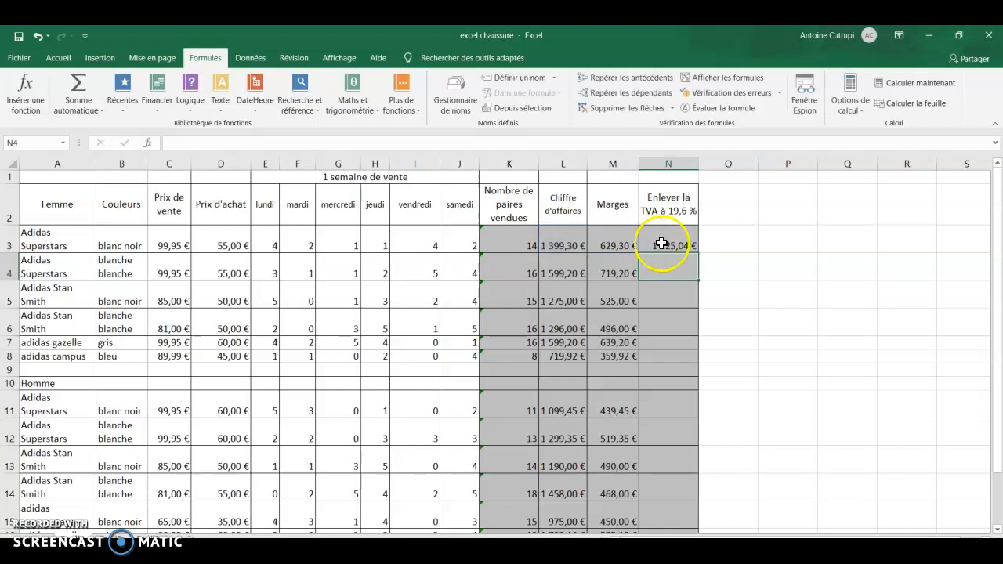
{"action": "left_click", "coordinate": [669, 246]}
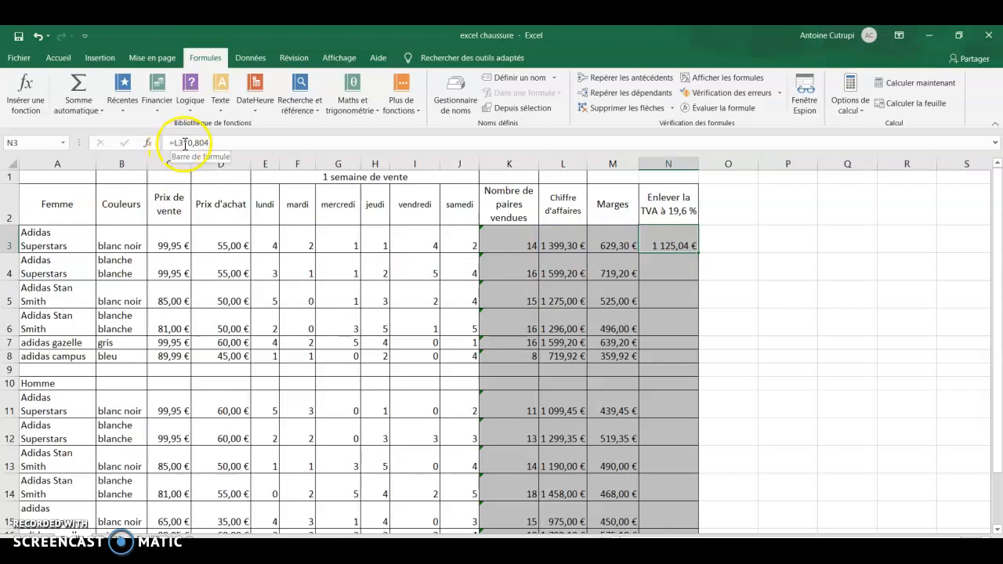
{"action": "key", "text": "ctrl+c"}
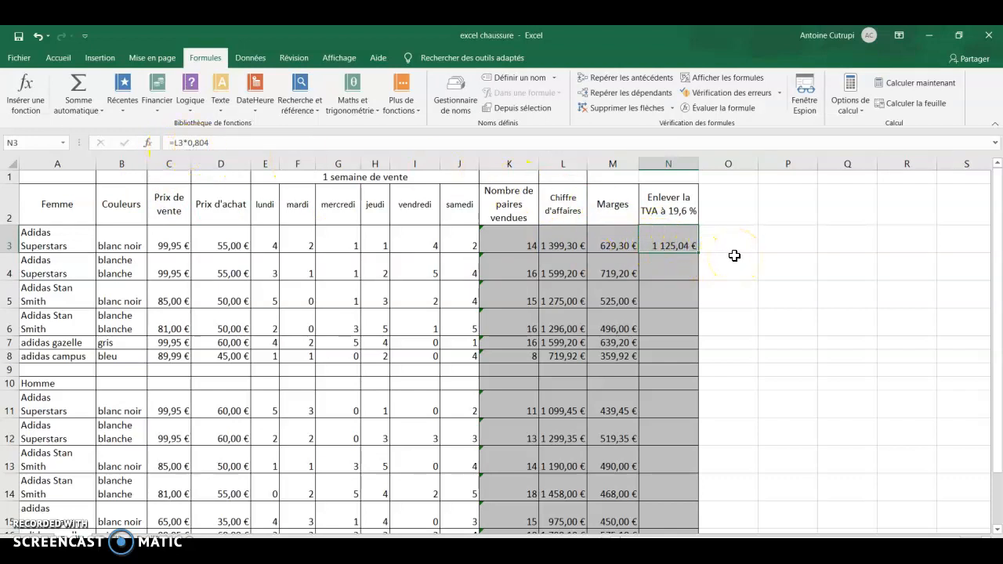
{"action": "left_click", "coordinate": [692, 239]}
{"action": "left_click_drag", "start_coordinate": [697, 244], "coordinate": [676, 448]}
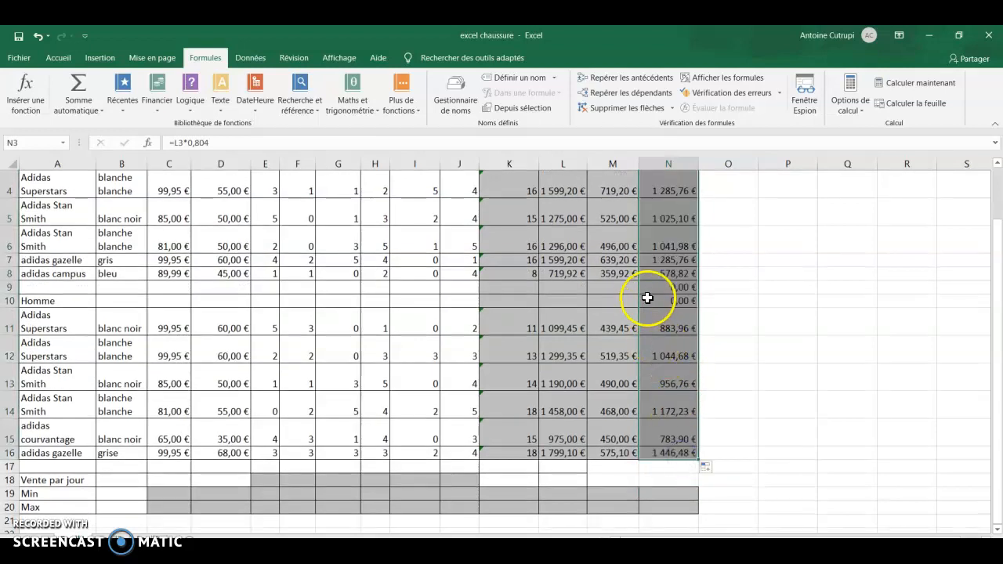
{"action": "left_click", "coordinate": [650, 288]}
{"action": "left_click_drag", "start_coordinate": [652, 289], "coordinate": [663, 299]}
{"action": "key", "text": "Delete"}
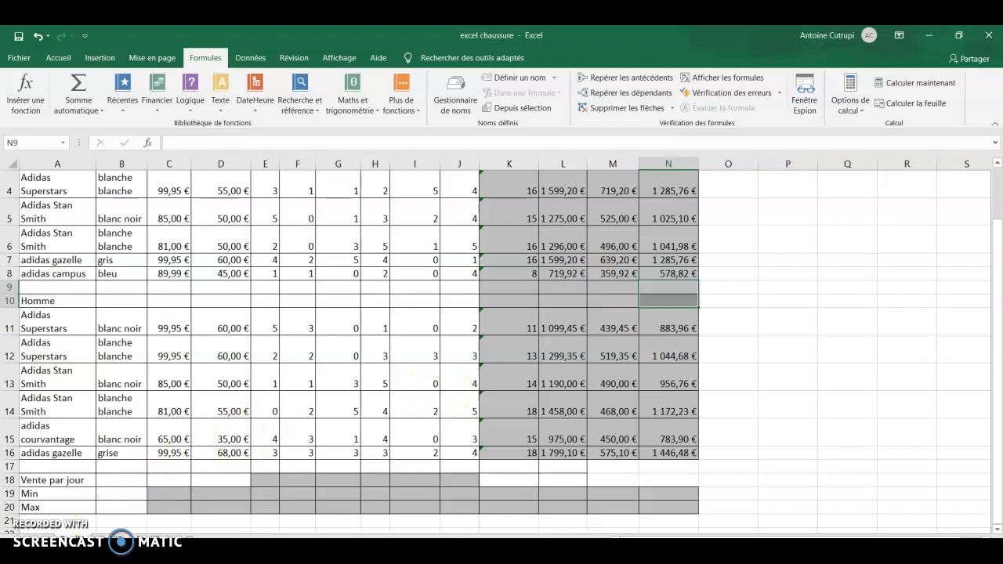
- Consult the line 18 instruction in Word and locate the grey Vente par jour cells E18:J18 in the Excel sheet
{"action": "scroll", "coordinate": [502, 352], "scroll_direction": "down", "scroll_amount": 1}
{"action": "left_click", "coordinate": [463, 551]}
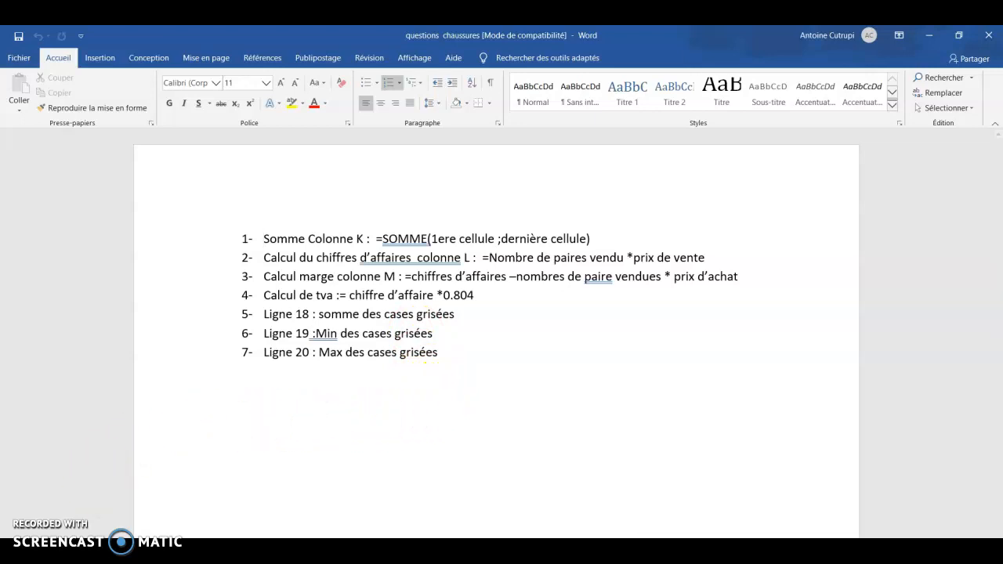
{"action": "key", "text": "alt+Tab"}
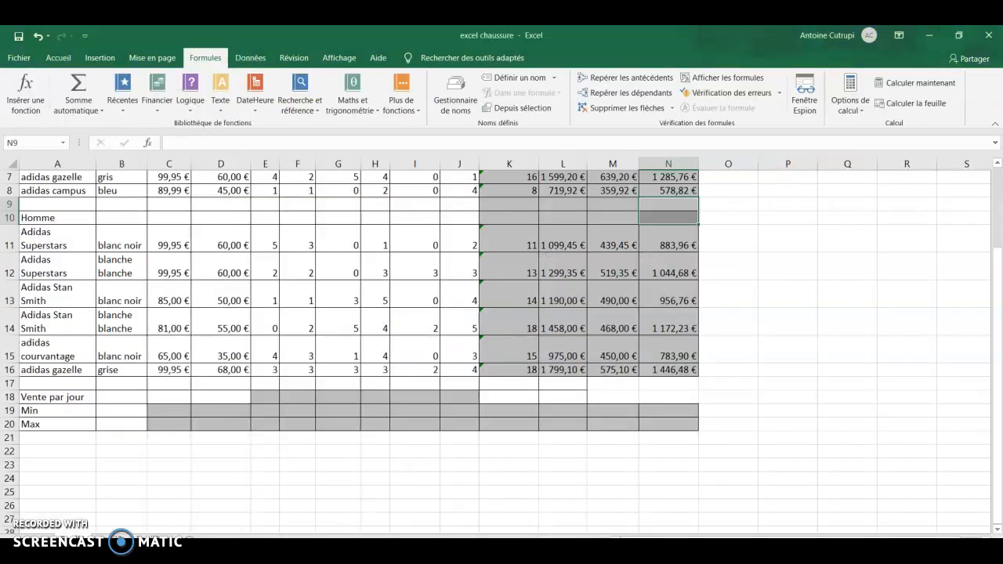
{"action": "left_click", "coordinate": [268, 401]}
{"action": "left_click", "coordinate": [294, 401]}
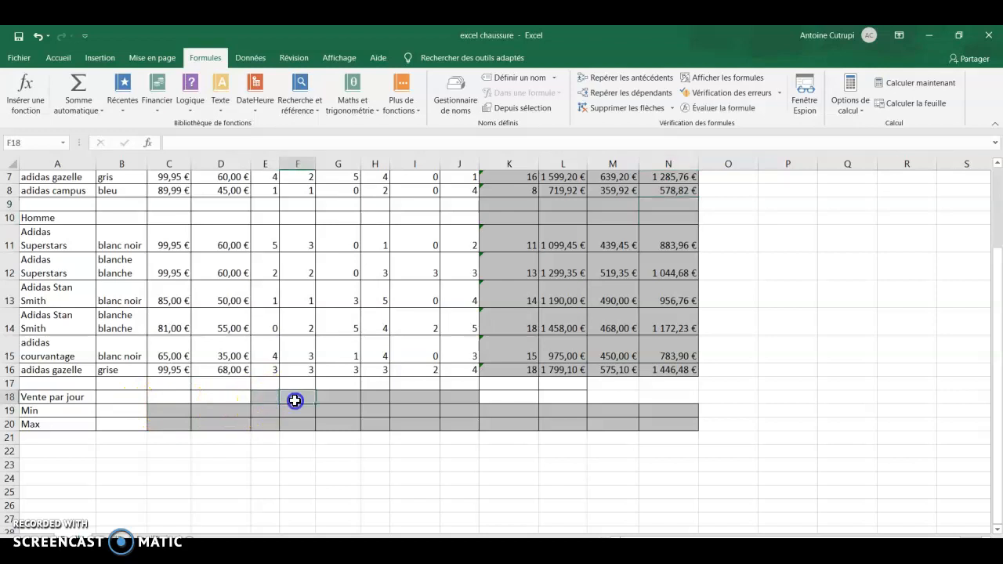
{"action": "left_click_drag", "start_coordinate": [269, 400], "coordinate": [464, 399]}
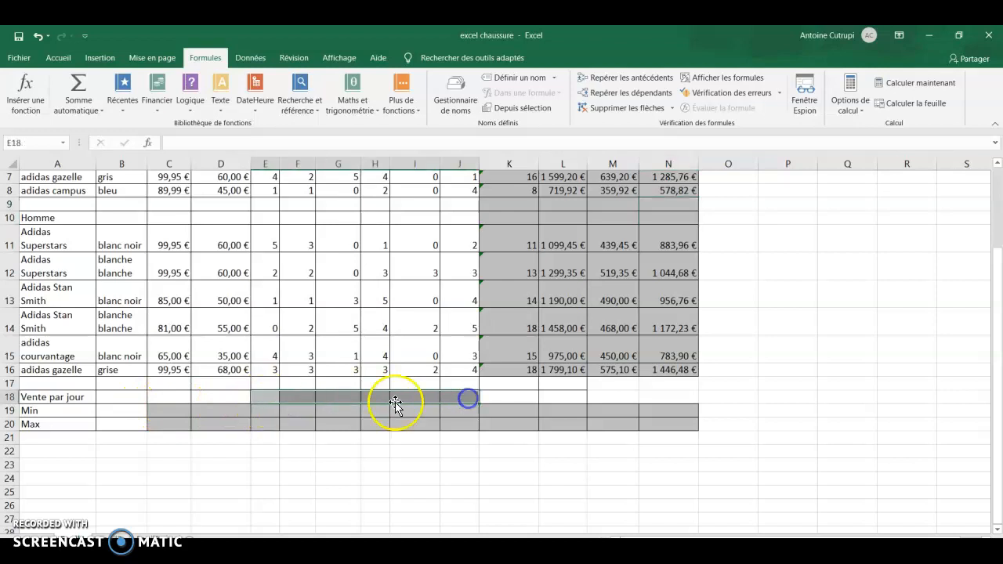
- Enter the sum formula =SOMME(E3:E16) in E18 for Monday's sales
{"action": "left_click", "coordinate": [268, 399]}
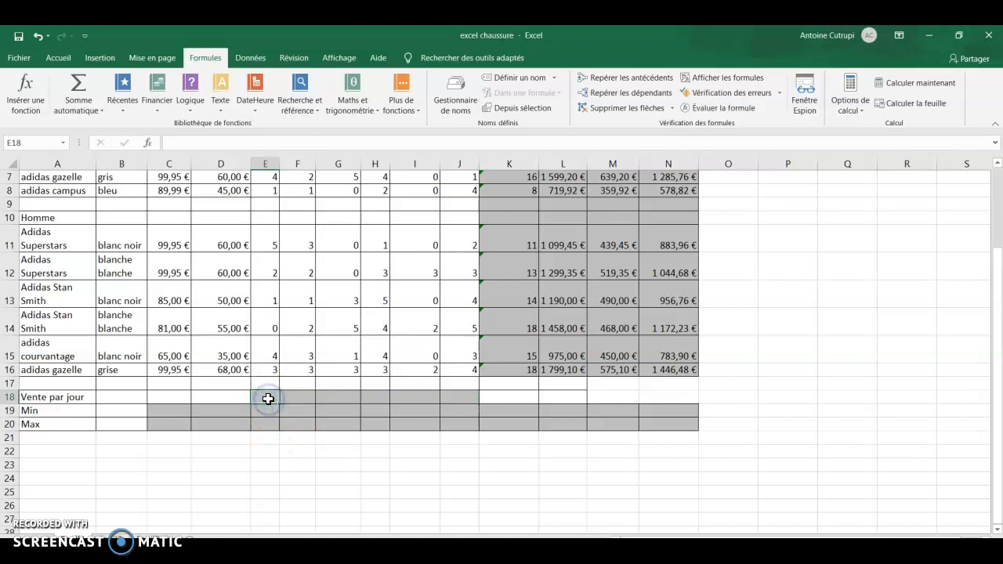
{"action": "scroll", "coordinate": [268, 399], "scroll_direction": "up", "scroll_amount": 2}
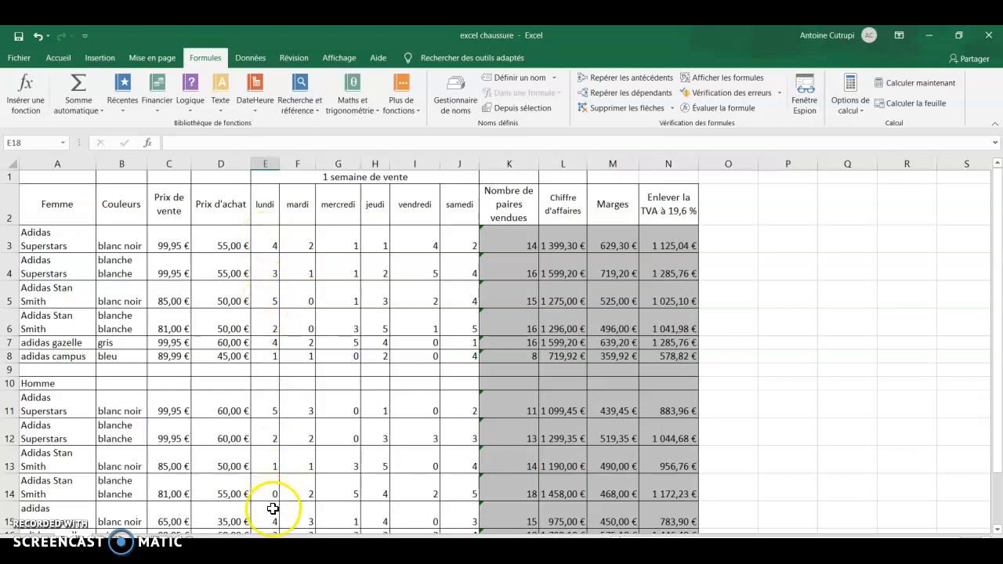
{"action": "scroll", "coordinate": [273, 497], "scroll_direction": "down", "scroll_amount": 2}
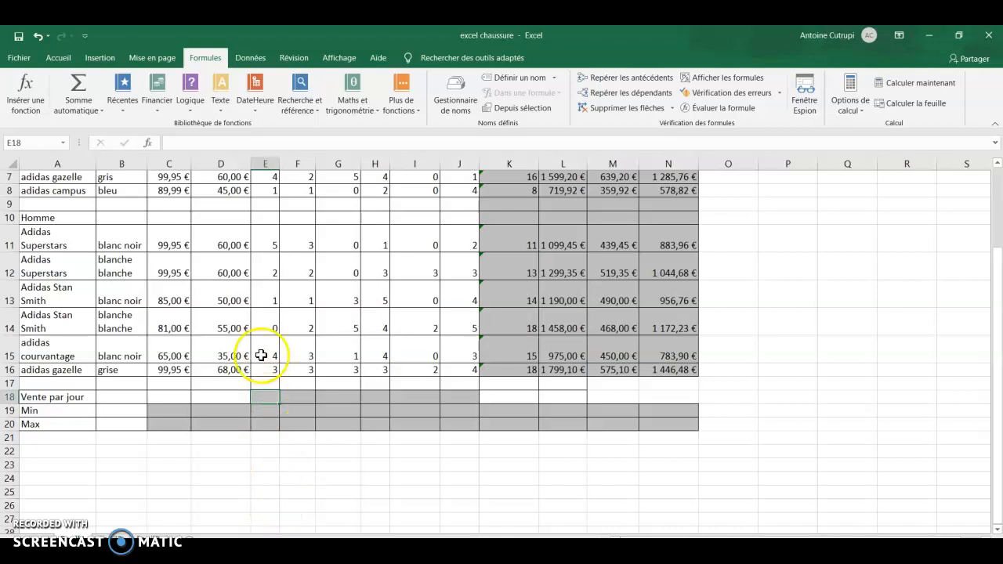
{"action": "left_click", "coordinate": [99, 110]}
{"action": "left_click", "coordinate": [100, 125]}
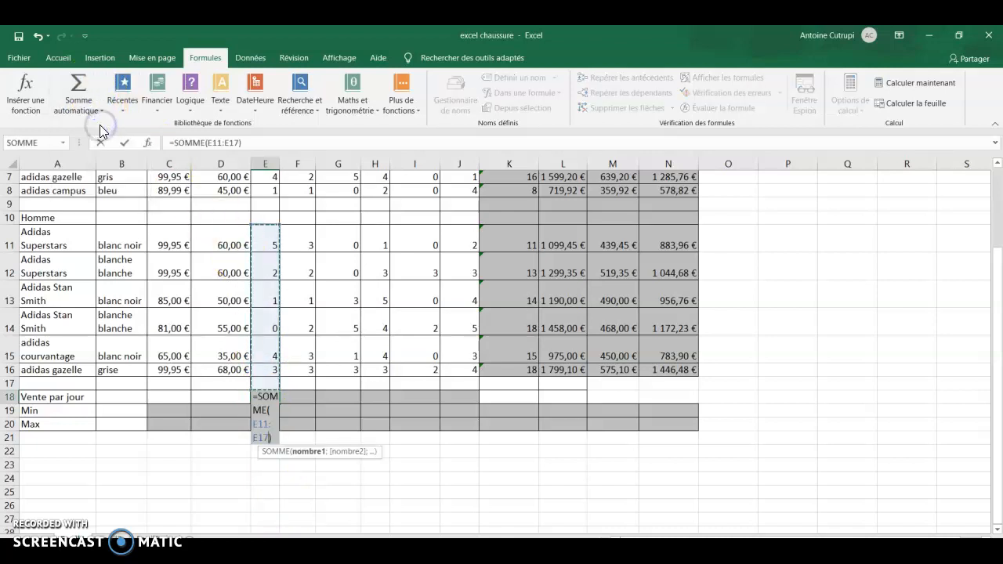
{"action": "scroll", "coordinate": [246, 263], "scroll_direction": "up", "scroll_amount": 2}
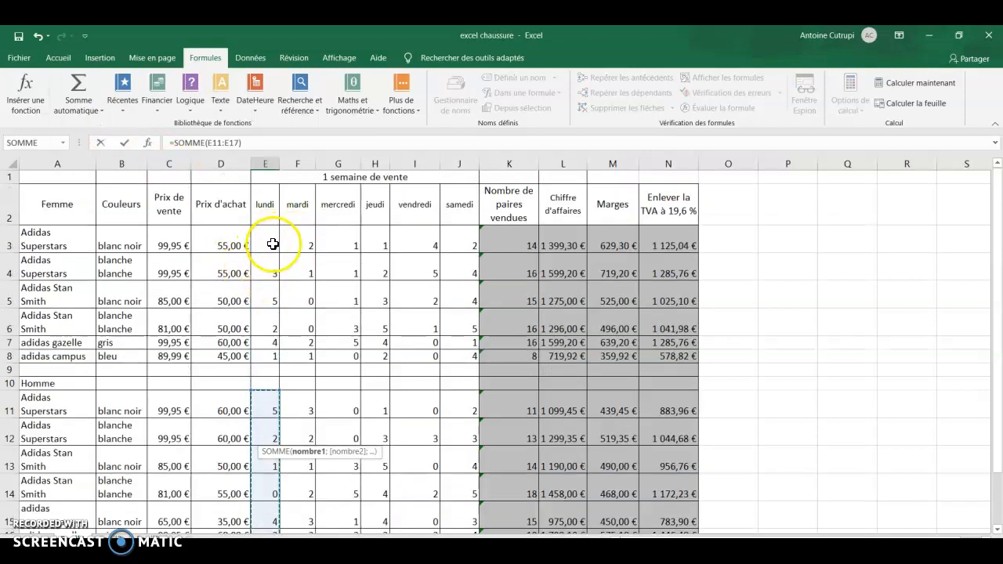
{"action": "scroll", "coordinate": [273, 243], "scroll_direction": "down", "scroll_amount": 1}
{"action": "scroll", "coordinate": [274, 244], "scroll_direction": "up", "scroll_amount": 1}
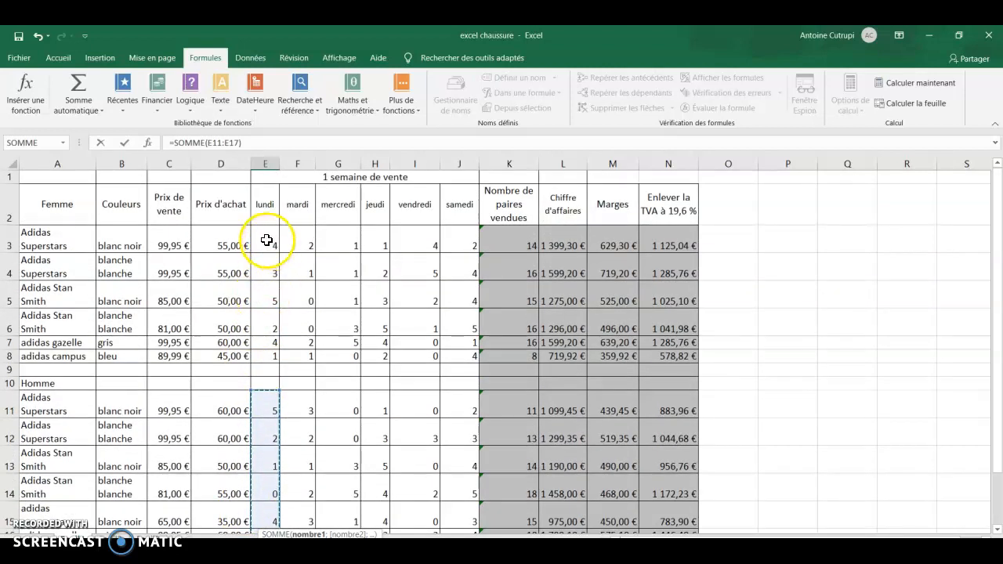
{"action": "left_click_drag", "start_coordinate": [269, 240], "coordinate": [268, 372]}
{"action": "left_click_drag", "start_coordinate": [274, 534], "coordinate": [274, 456]}
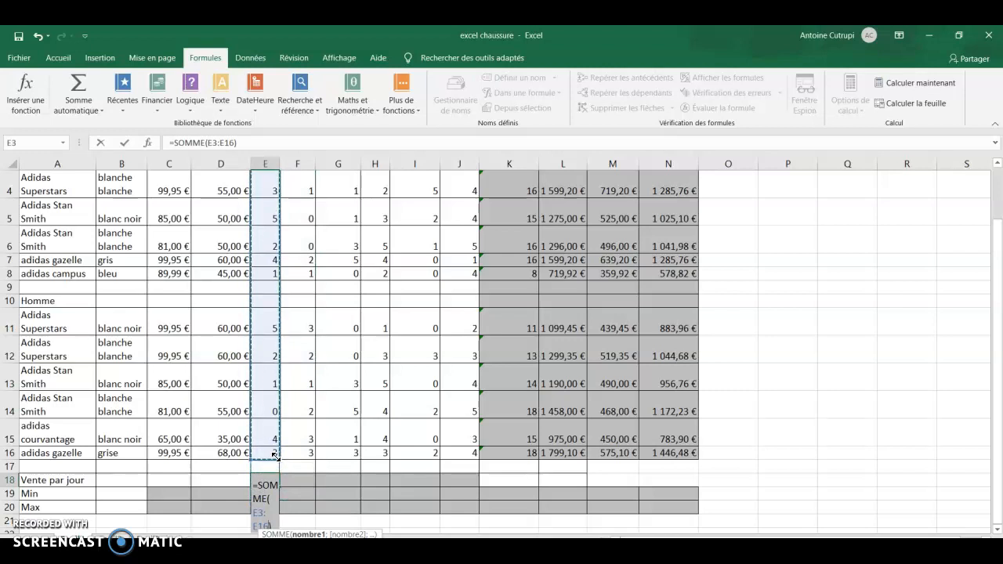
{"action": "key", "text": "Return"}
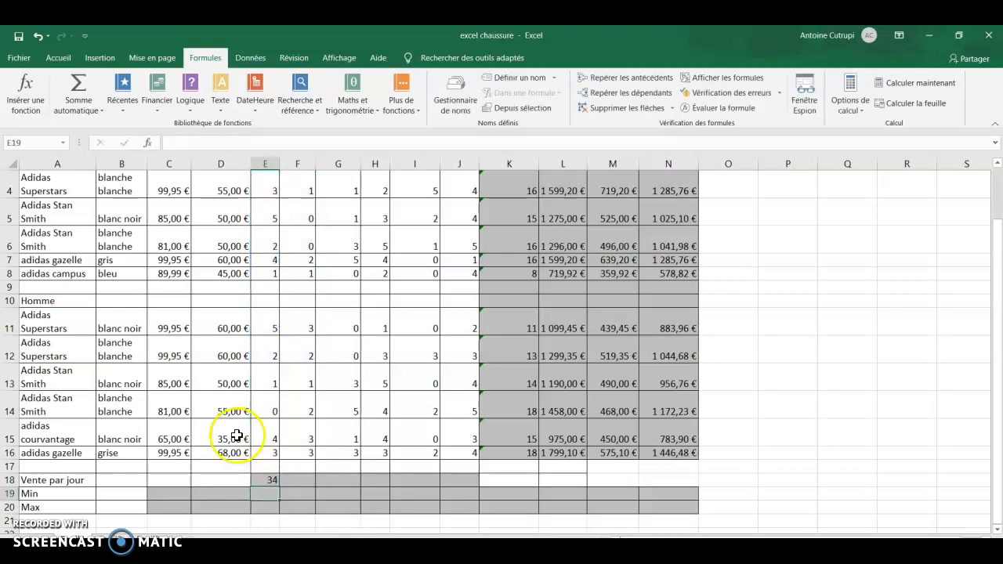
- Copy the daily sum formula from E18 across to J18 and check the formula in J18 against its column
{"action": "left_click", "coordinate": [272, 479]}
{"action": "left_click_drag", "start_coordinate": [280, 487], "coordinate": [468, 492]}
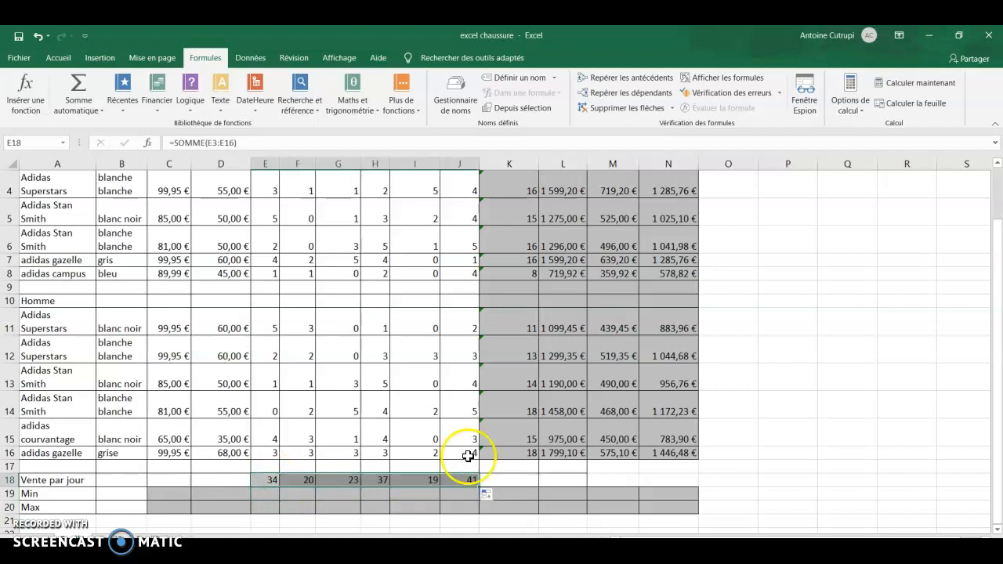
{"action": "left_click", "coordinate": [466, 483]}
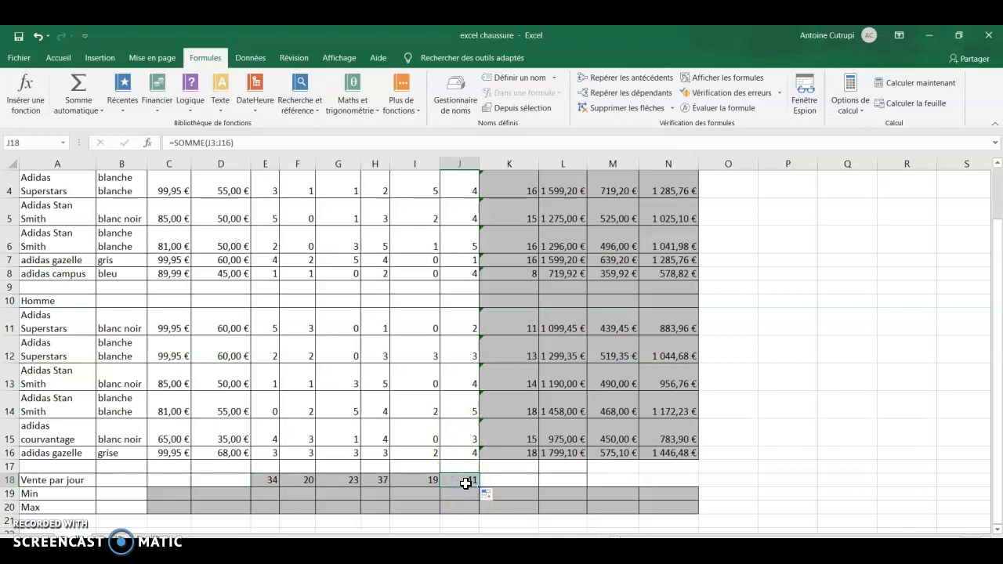
{"action": "scroll", "coordinate": [465, 483], "scroll_direction": "up", "scroll_amount": 1}
{"action": "left_click", "coordinate": [214, 143]}
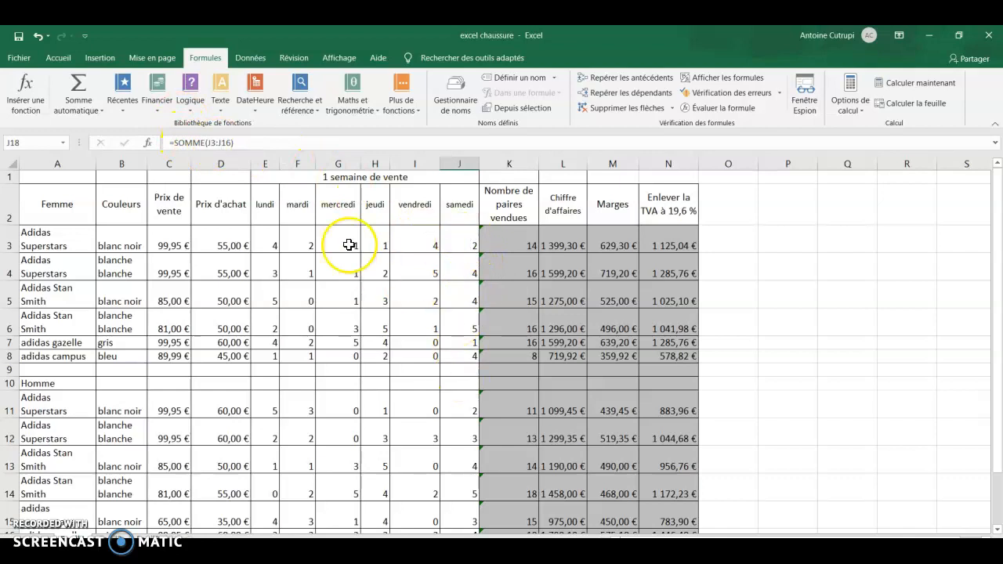
{"action": "scroll", "coordinate": [470, 245], "scroll_direction": "down", "scroll_amount": 2}
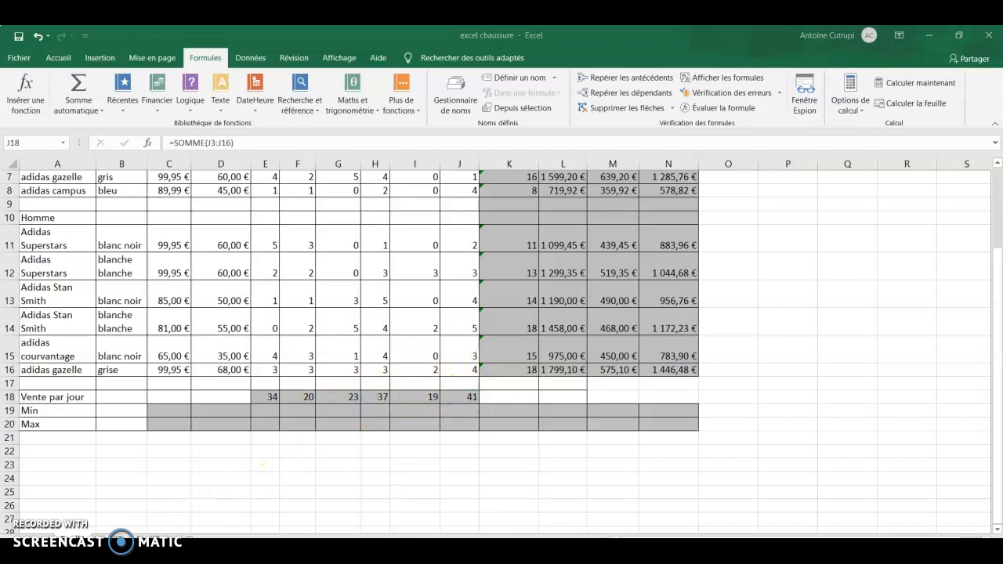
- Consult the line 19 instruction in Word, select C19 in the Excel sheet and review the Prix de vente column
{"action": "key", "text": "alt+Tab"}
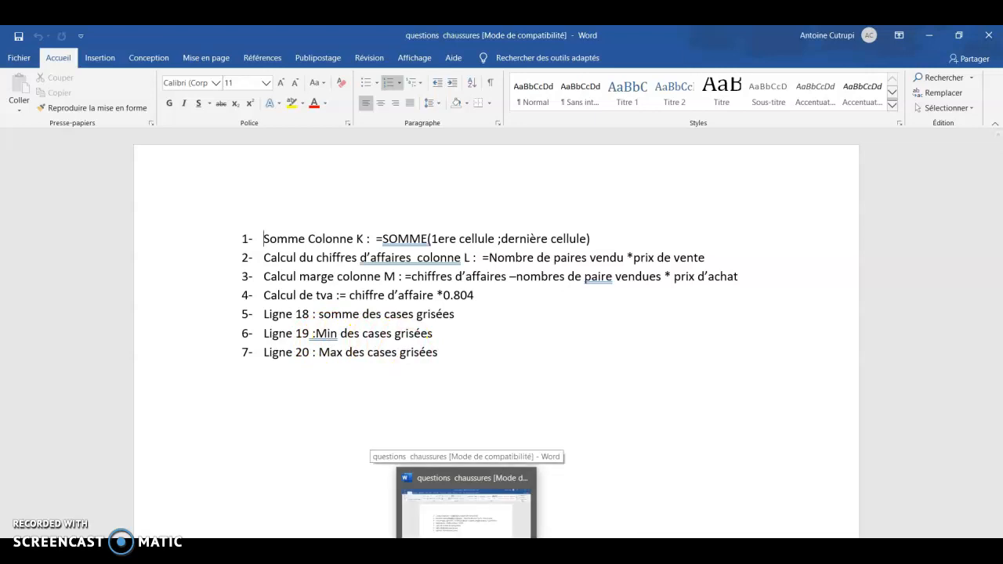
{"action": "left_click", "coordinate": [498, 553]}
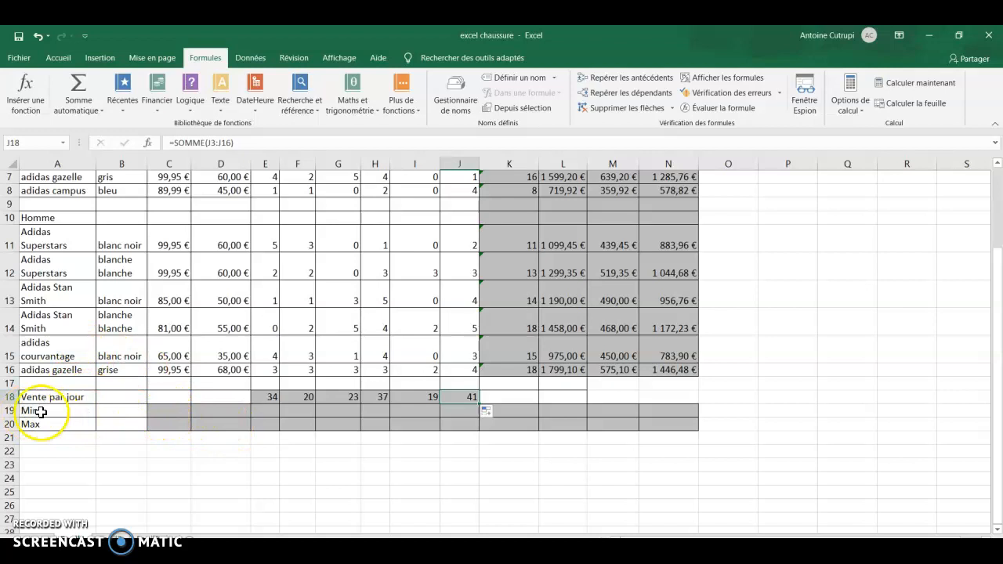
{"action": "left_click", "coordinate": [179, 414]}
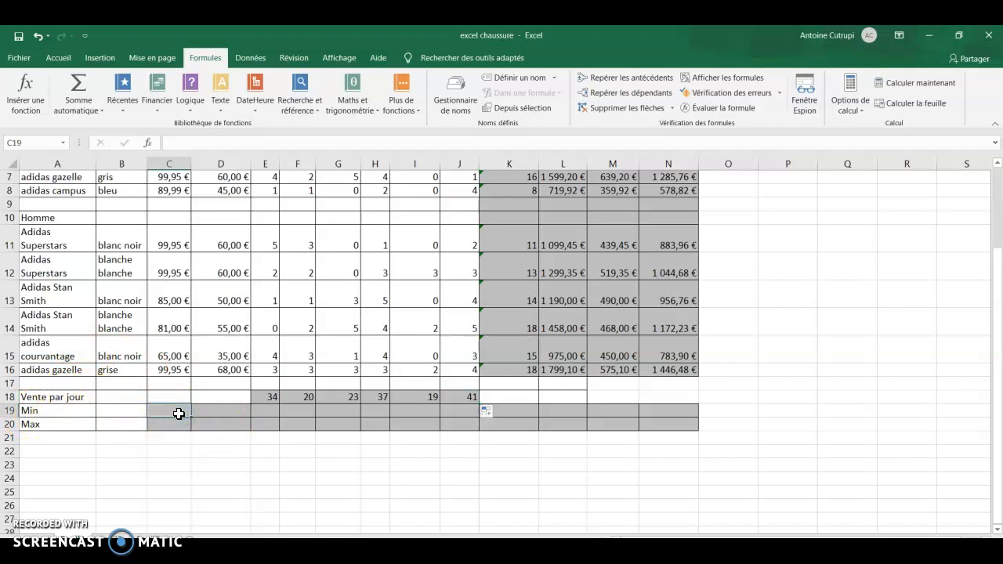
{"action": "scroll", "coordinate": [178, 414], "scroll_direction": "up", "scroll_amount": 2}
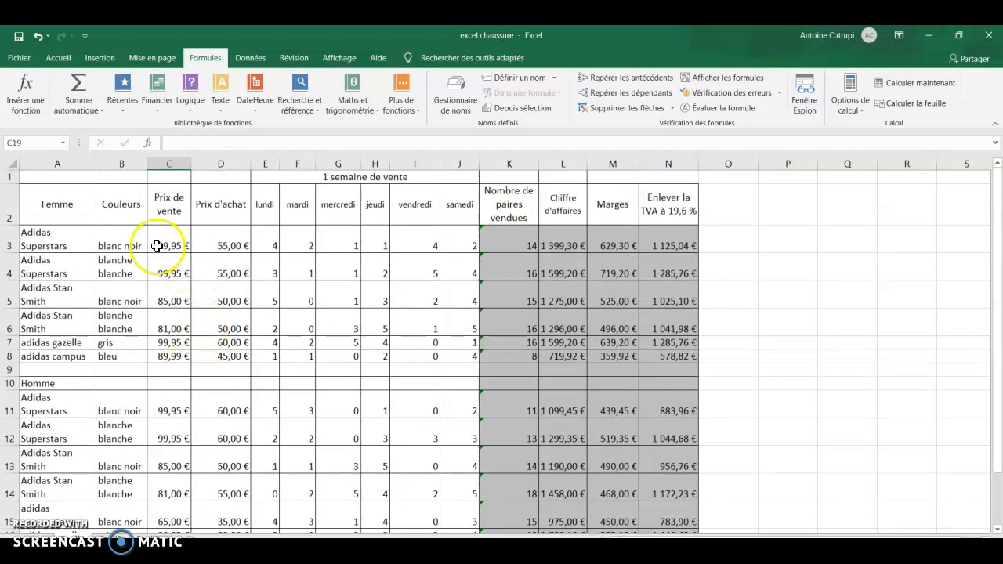
{"action": "scroll", "coordinate": [173, 262], "scroll_direction": "down", "scroll_amount": 1}
{"action": "scroll", "coordinate": [176, 233], "scroll_direction": "up", "scroll_amount": 1}
{"action": "scroll", "coordinate": [175, 233], "scroll_direction": "up", "scroll_amount": 1}
{"action": "scroll", "coordinate": [175, 258], "scroll_direction": "down", "scroll_amount": 3}
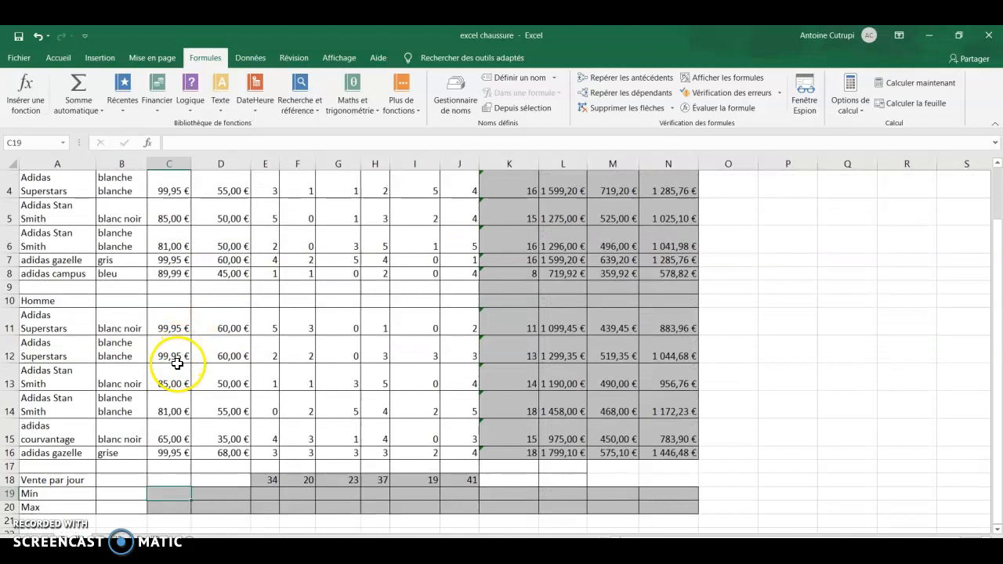
- Enter the minimum formula =MIN(C3:C16) in C19 for the Prix de vente column
{"action": "left_click", "coordinate": [104, 114]}
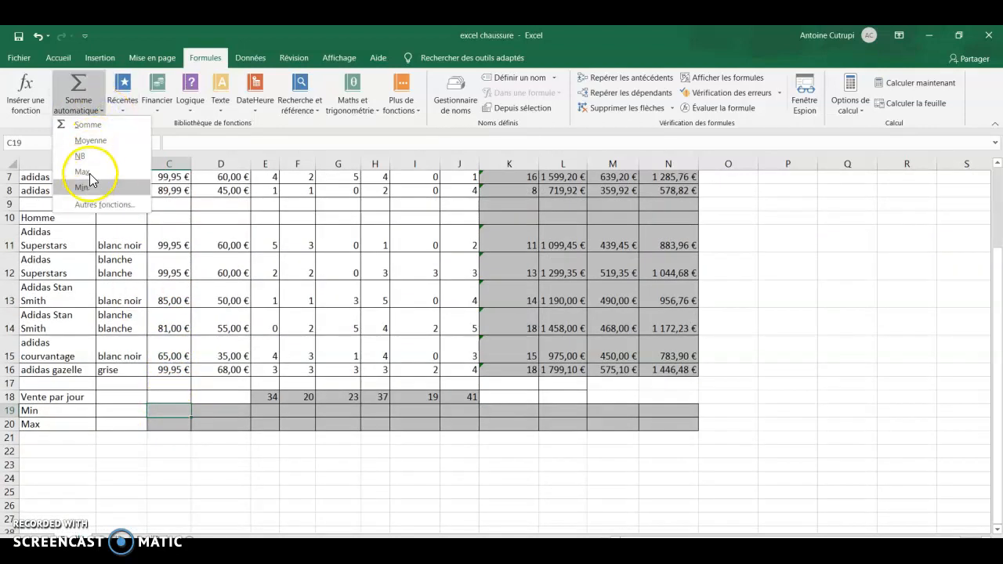
{"action": "left_click", "coordinate": [91, 189]}
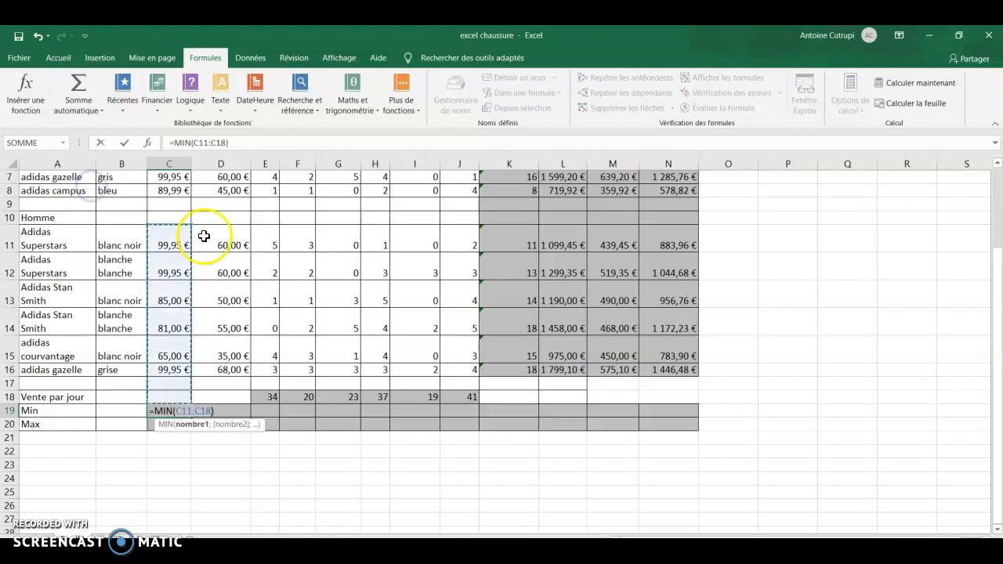
{"action": "scroll", "coordinate": [181, 313], "scroll_direction": "up", "scroll_amount": 2}
{"action": "scroll", "coordinate": [180, 310], "scroll_direction": "down", "scroll_amount": 1}
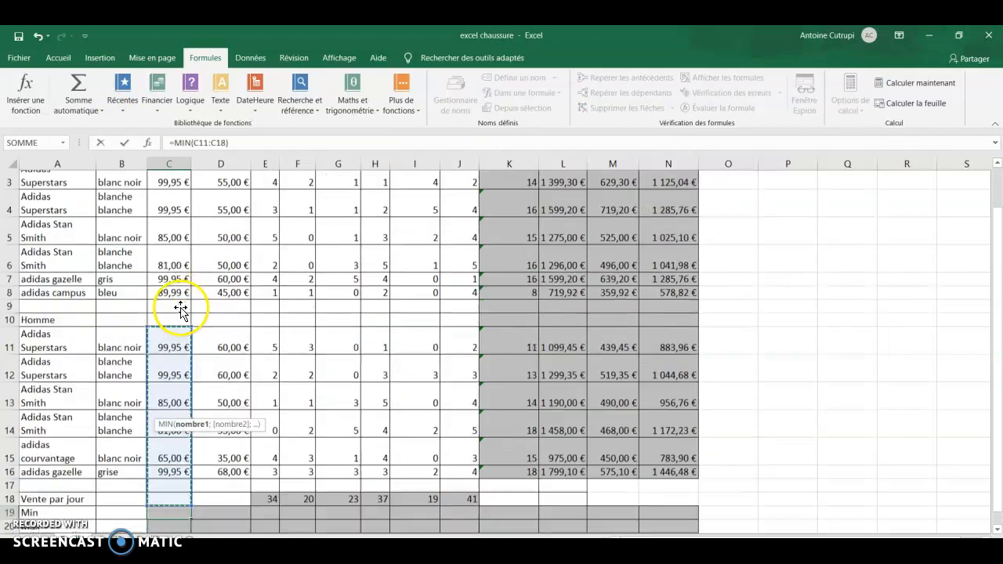
{"action": "scroll", "coordinate": [182, 403], "scroll_direction": "up", "scroll_amount": 1}
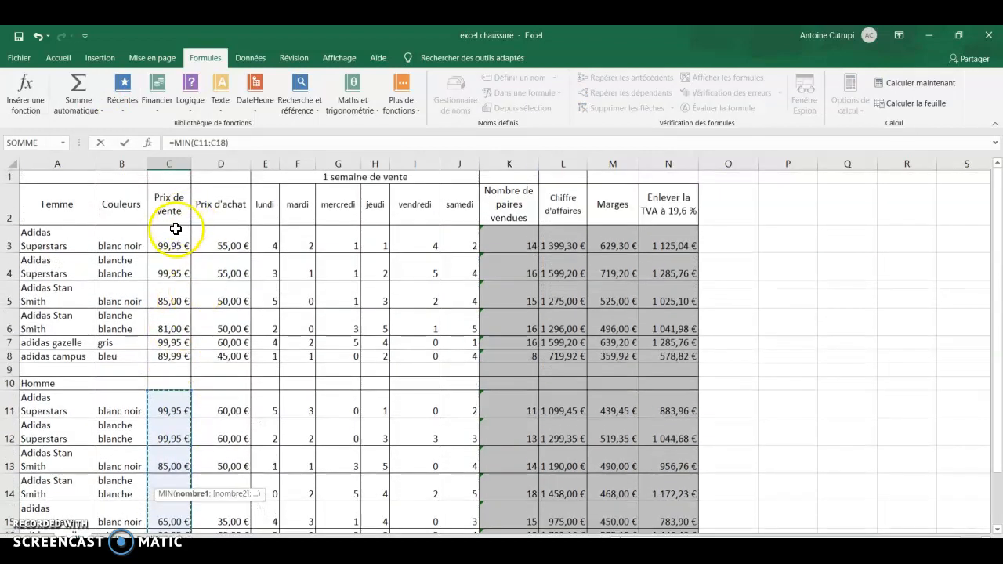
{"action": "left_click", "coordinate": [179, 253]}
{"action": "scroll", "coordinate": [167, 481], "scroll_direction": "down", "scroll_amount": 1}
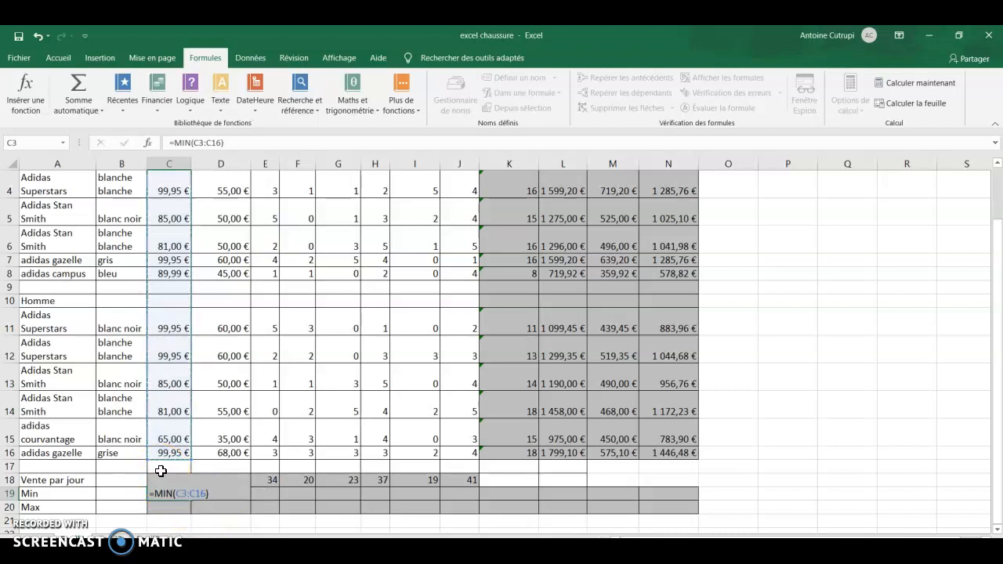
{"action": "key", "text": "Return"}
- Check the selling price minimum against its column and copy the MIN formula from C19 across to N19
{"action": "left_click", "coordinate": [179, 493]}
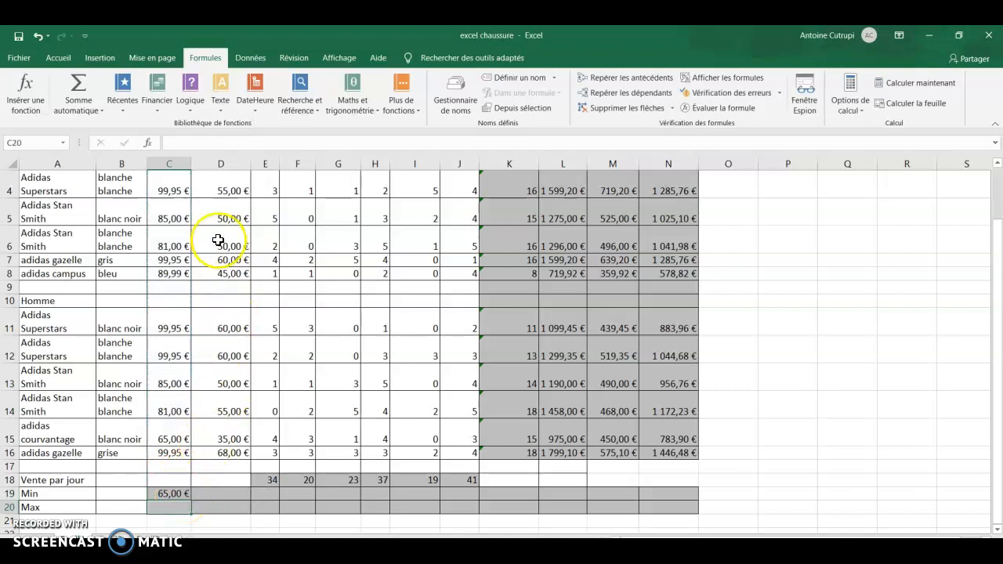
{"action": "scroll", "coordinate": [175, 168], "scroll_direction": "up", "scroll_amount": 1}
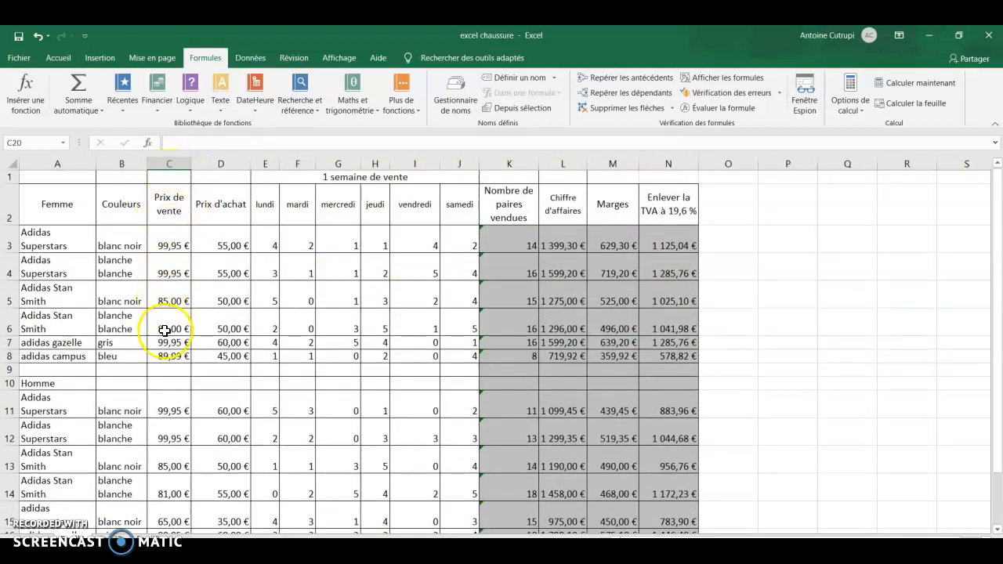
{"action": "scroll", "coordinate": [164, 410], "scroll_direction": "down", "scroll_amount": 1}
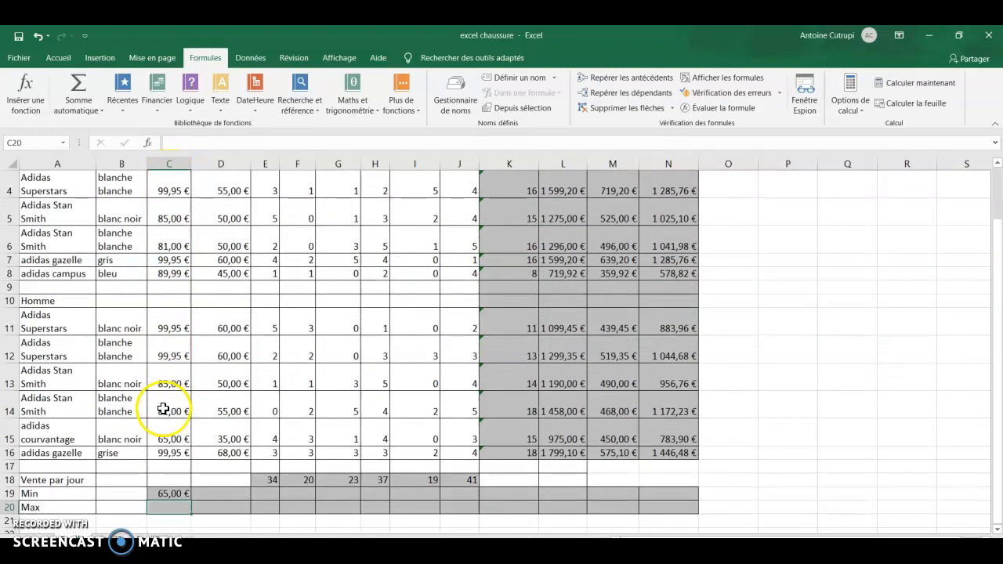
{"action": "left_click", "coordinate": [176, 494]}
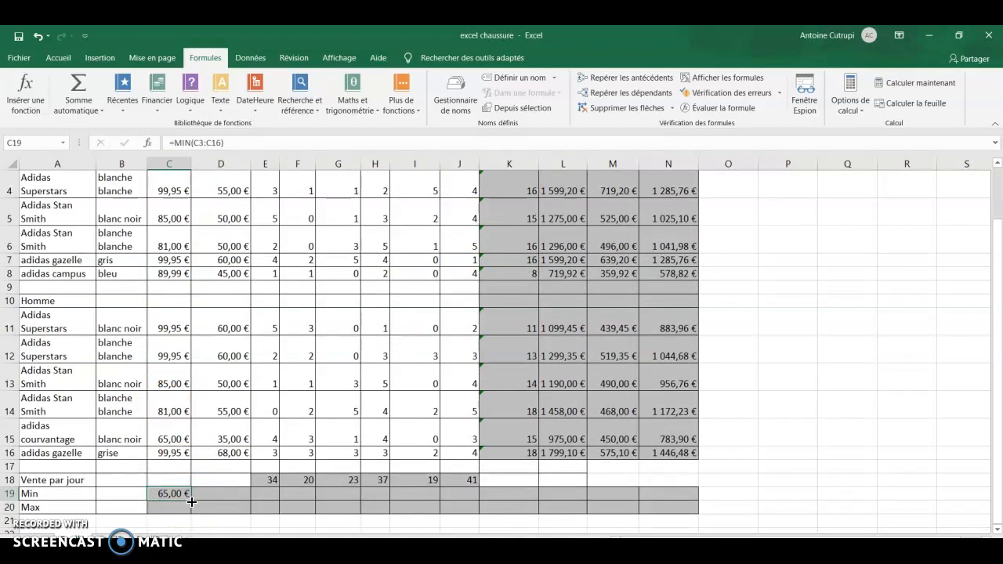
{"action": "left_click_drag", "start_coordinate": [191, 502], "coordinate": [693, 508]}
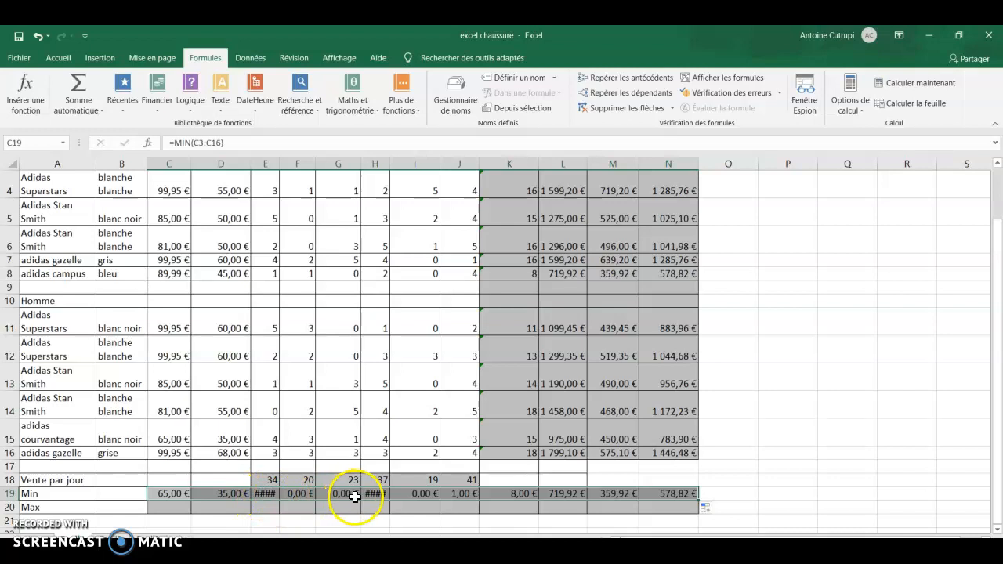
- Widen the lundi column E and the jeudi column H so their Min values fit, and review the daily figures
{"action": "scroll", "coordinate": [264, 494], "scroll_direction": "up", "scroll_amount": 1}
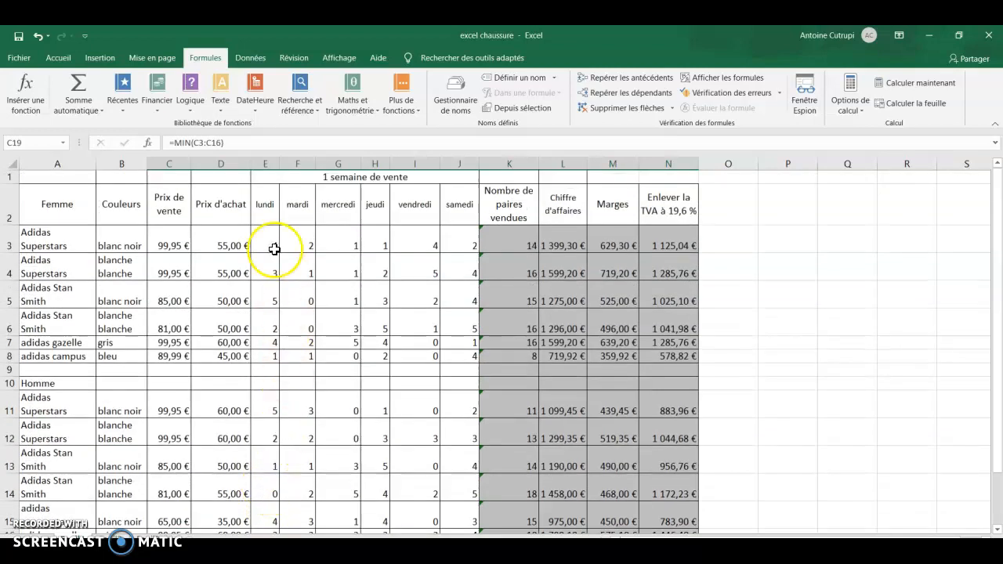
{"action": "left_click_drag", "start_coordinate": [278, 164], "coordinate": [287, 165]}
{"action": "scroll", "coordinate": [288, 204], "scroll_direction": "down", "scroll_amount": 2}
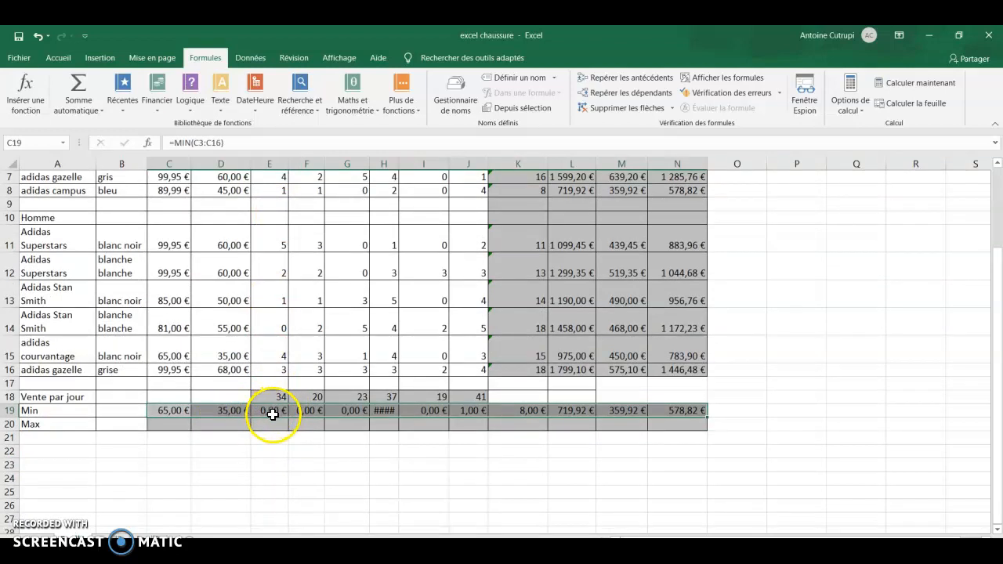
{"action": "left_click_drag", "start_coordinate": [398, 161], "coordinate": [401, 161]}
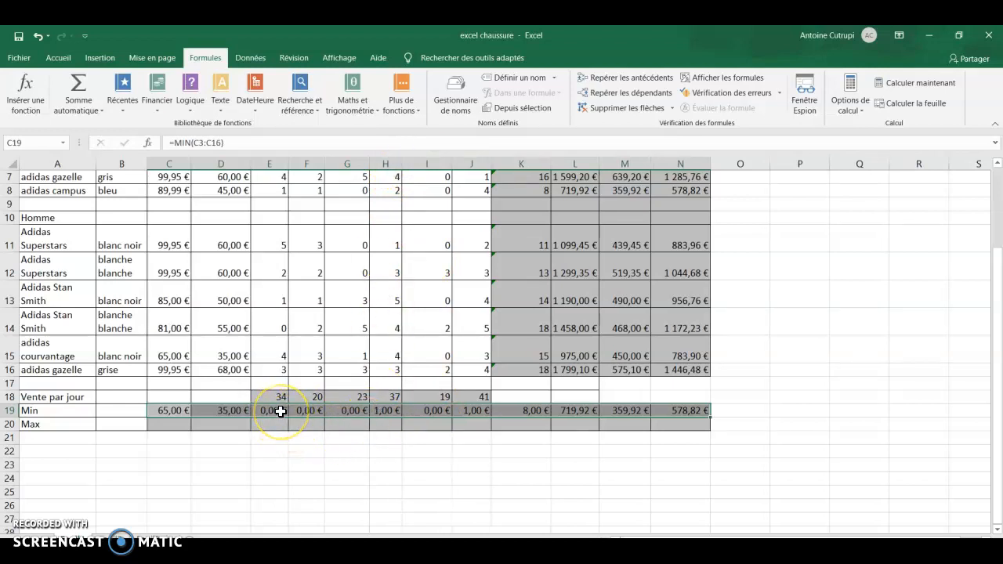
{"action": "scroll", "coordinate": [279, 407], "scroll_direction": "up", "scroll_amount": 2}
{"action": "scroll", "coordinate": [284, 305], "scroll_direction": "down", "scroll_amount": 2}
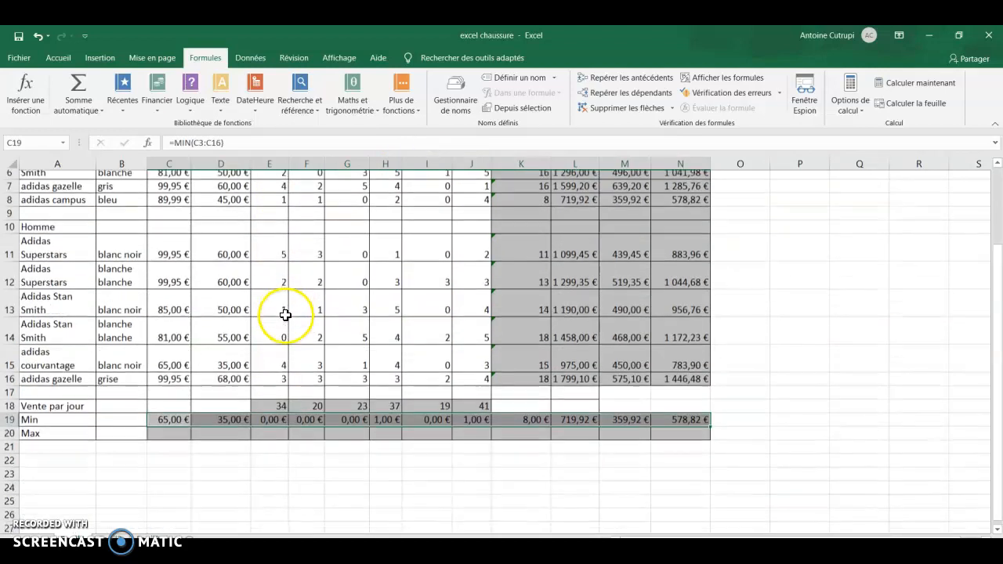
- Format the Min row cells E19 to K19 with the Standard number category
{"action": "scroll", "coordinate": [285, 314], "scroll_direction": "down", "scroll_amount": 1}
{"action": "left_click_drag", "start_coordinate": [266, 409], "coordinate": [523, 414]}
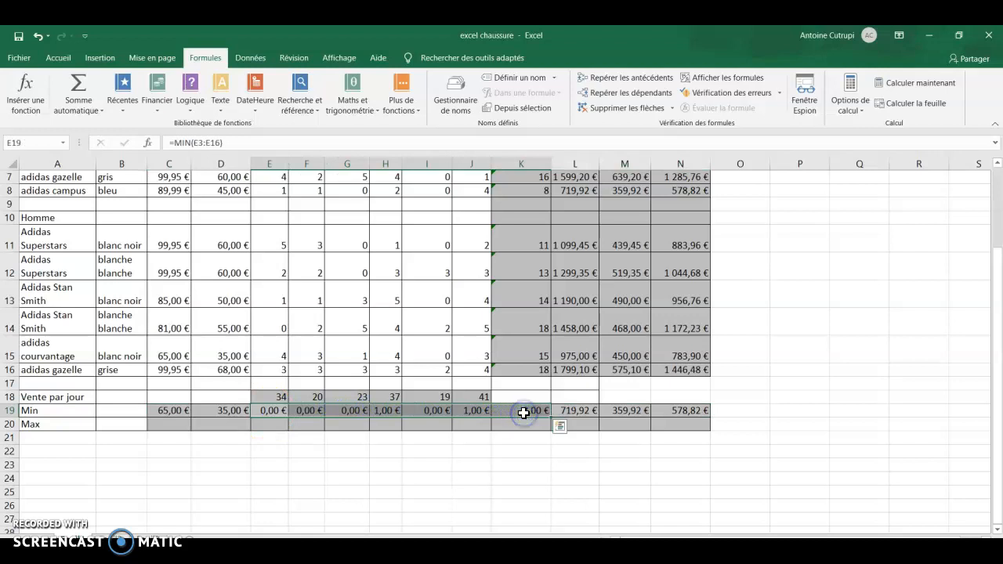
{"action": "right_click", "coordinate": [524, 414]}
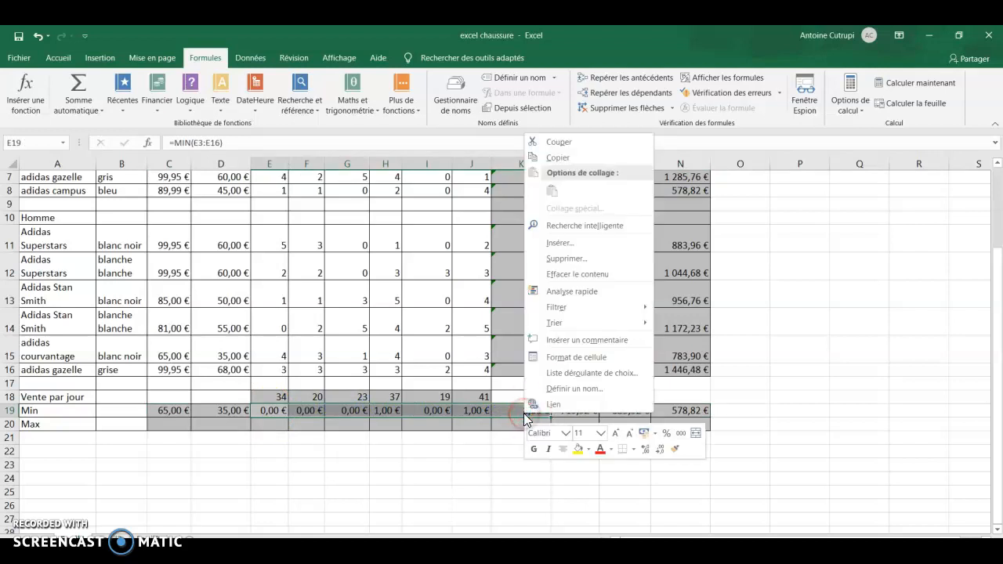
{"action": "left_click", "coordinate": [571, 356]}
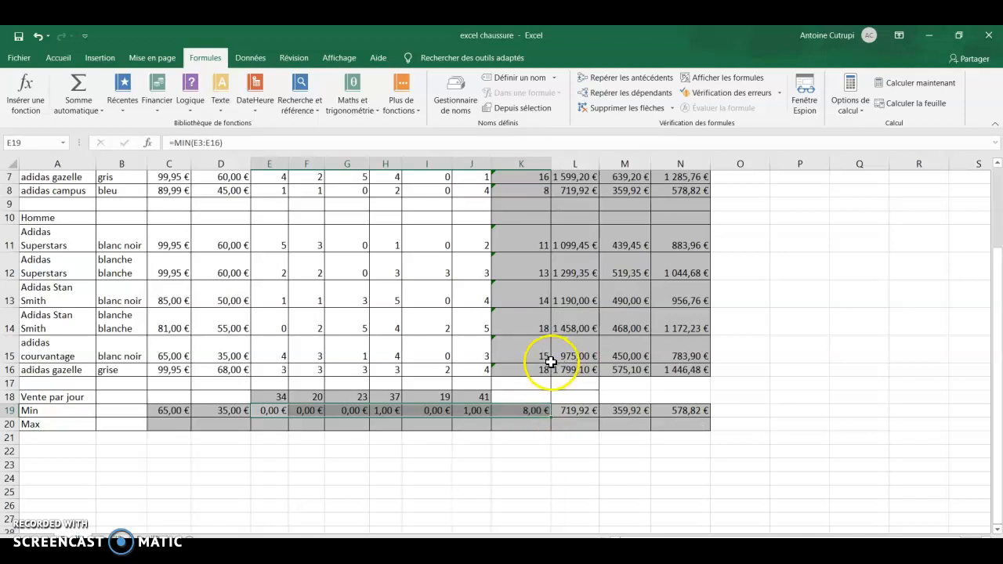
{"action": "key", "text": "ctrl+1"}
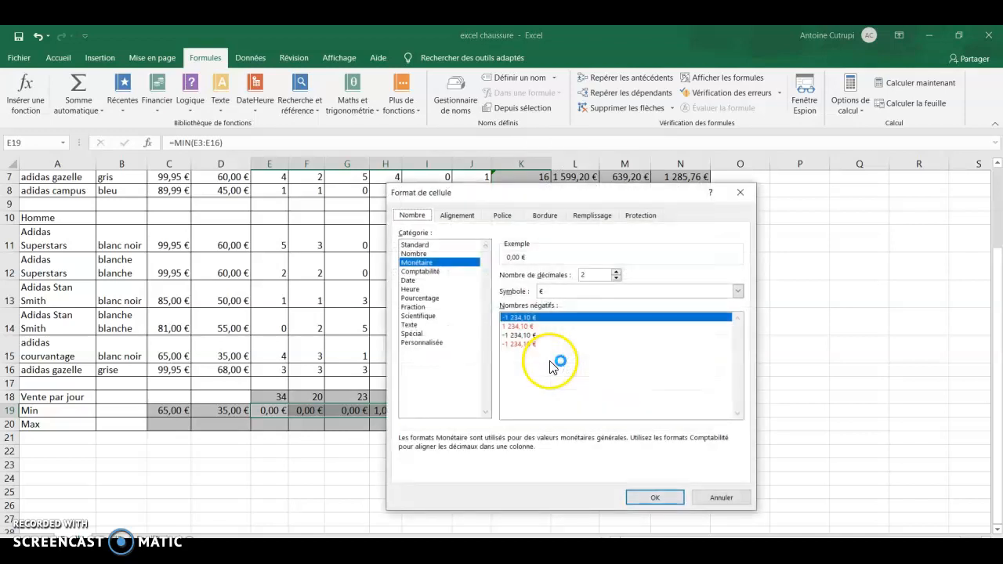
{"action": "left_click", "coordinate": [439, 245]}
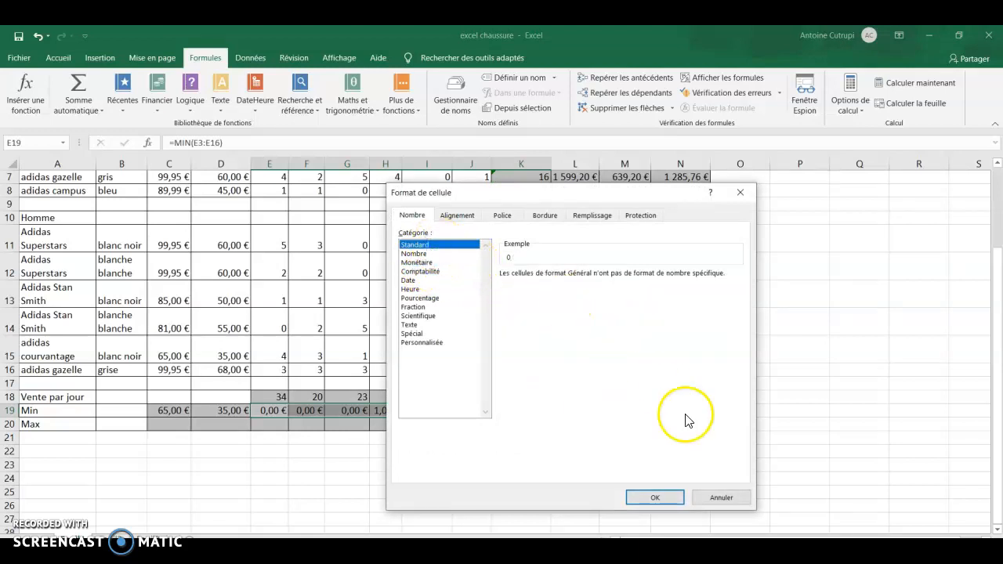
{"action": "left_click", "coordinate": [655, 499]}
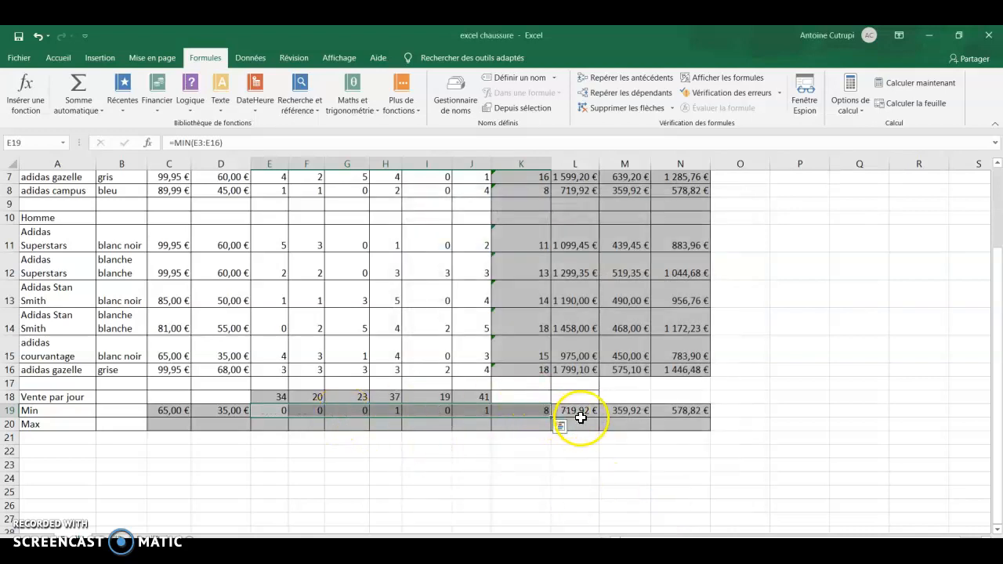
- Select C20 in the Max row, consult the line 20 instruction in Word and return to the Excel sheet
{"action": "scroll", "coordinate": [693, 415], "scroll_direction": "up", "scroll_amount": 2}
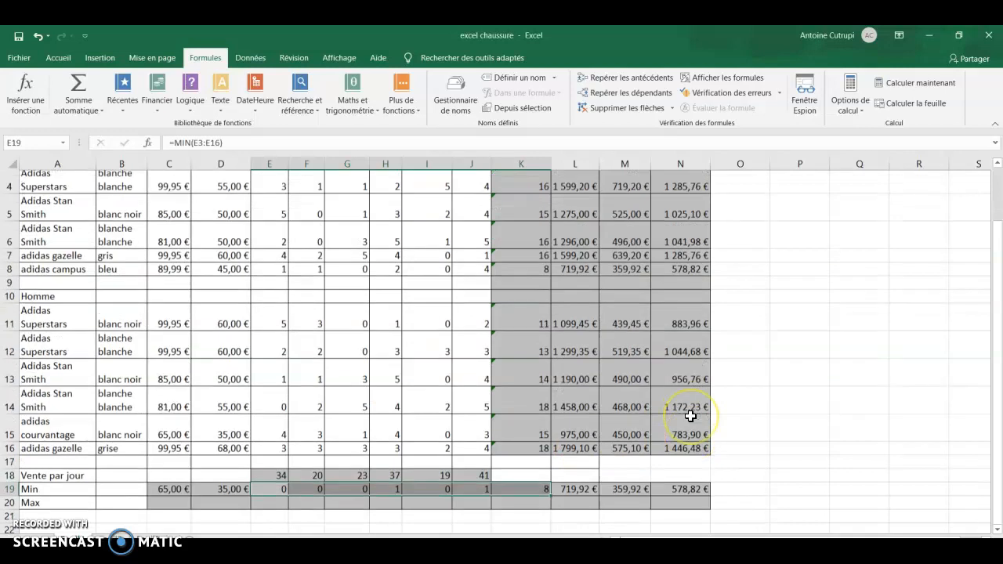
{"action": "scroll", "coordinate": [693, 414], "scroll_direction": "down", "scroll_amount": 3}
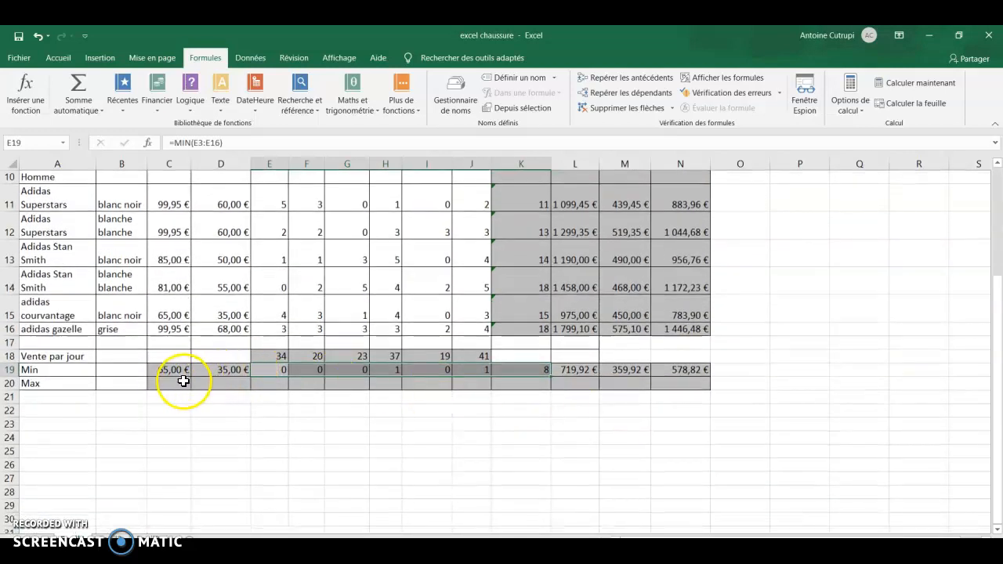
{"action": "left_click", "coordinate": [169, 385]}
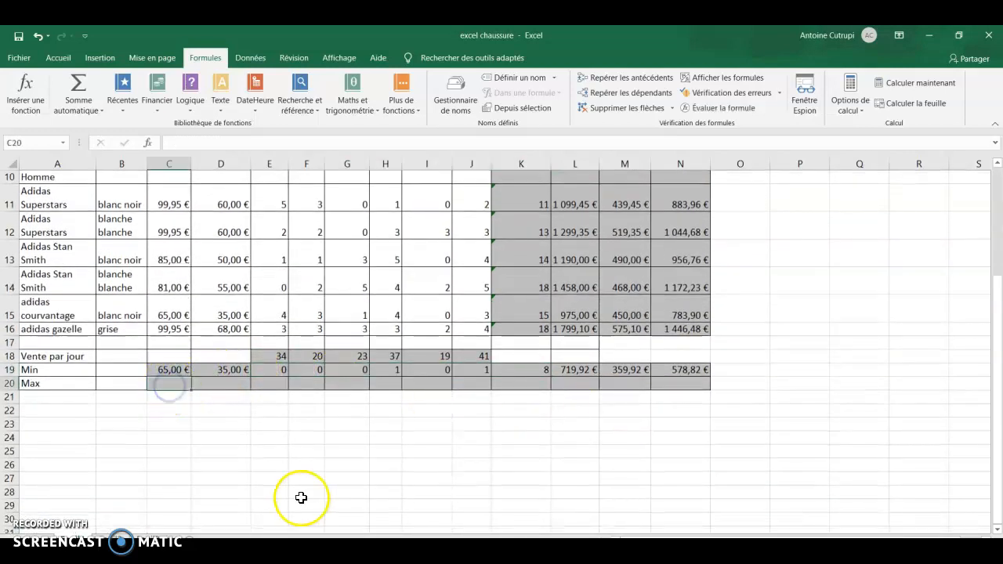
{"action": "key", "text": "alt+Tab"}
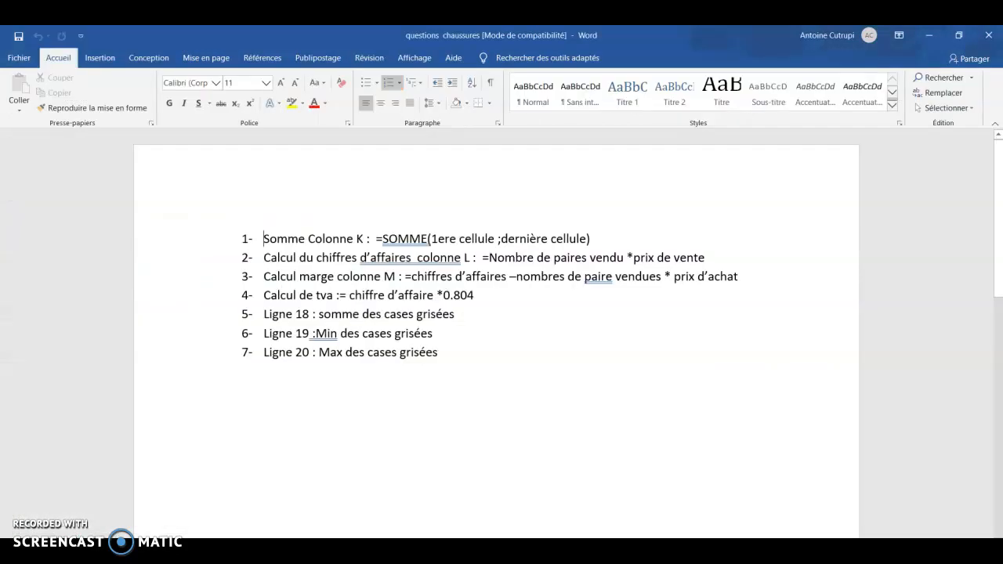
{"action": "key", "text": "alt+Tab"}
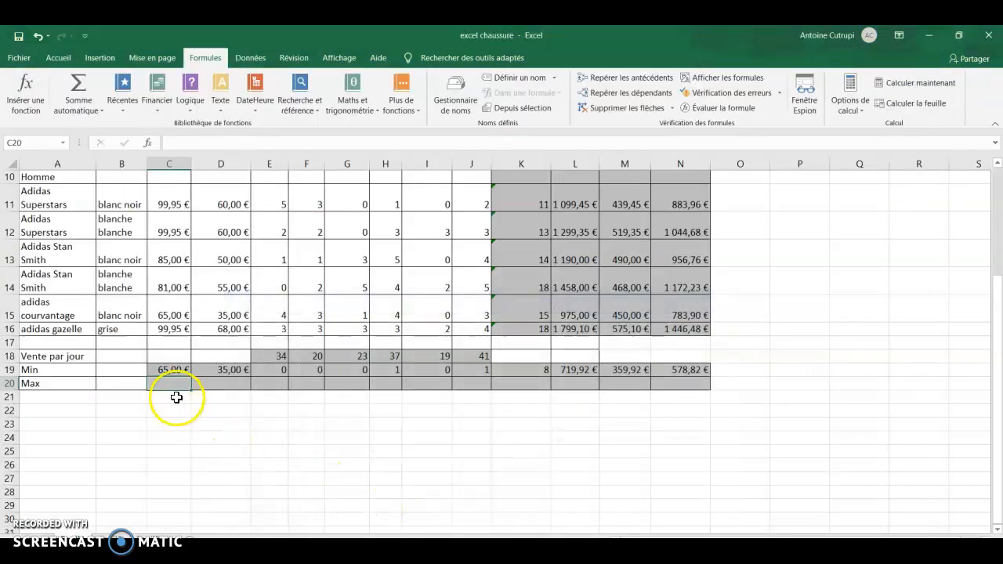
- Enter the maximum formula =MAX(C3:C16) in C20 for the Prix de vente column
{"action": "left_click", "coordinate": [86, 106]}
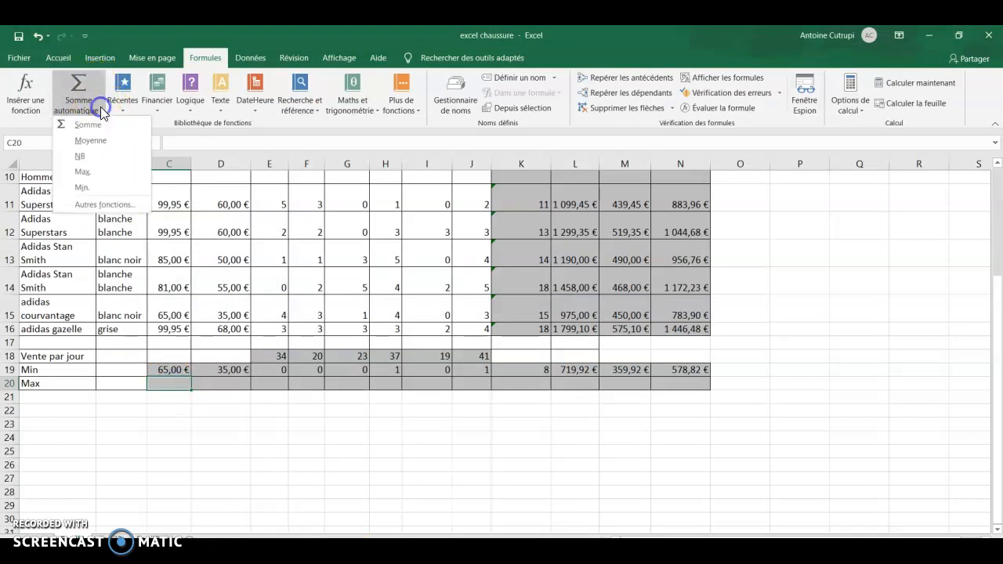
{"action": "left_click", "coordinate": [102, 179]}
{"action": "scroll", "coordinate": [201, 245], "scroll_direction": "up", "scroll_amount": 3}
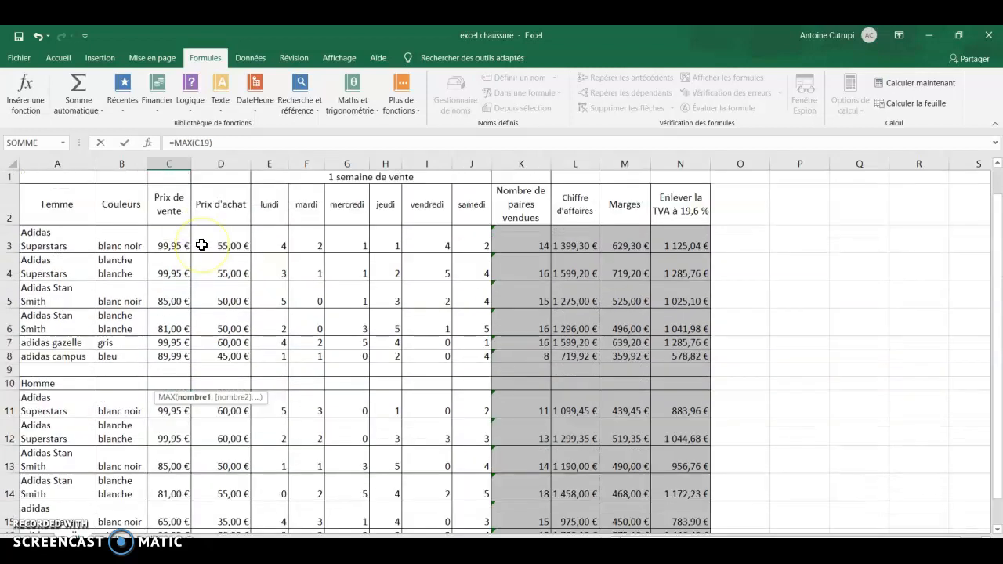
{"action": "left_click_drag", "start_coordinate": [175, 235], "coordinate": [181, 480]}
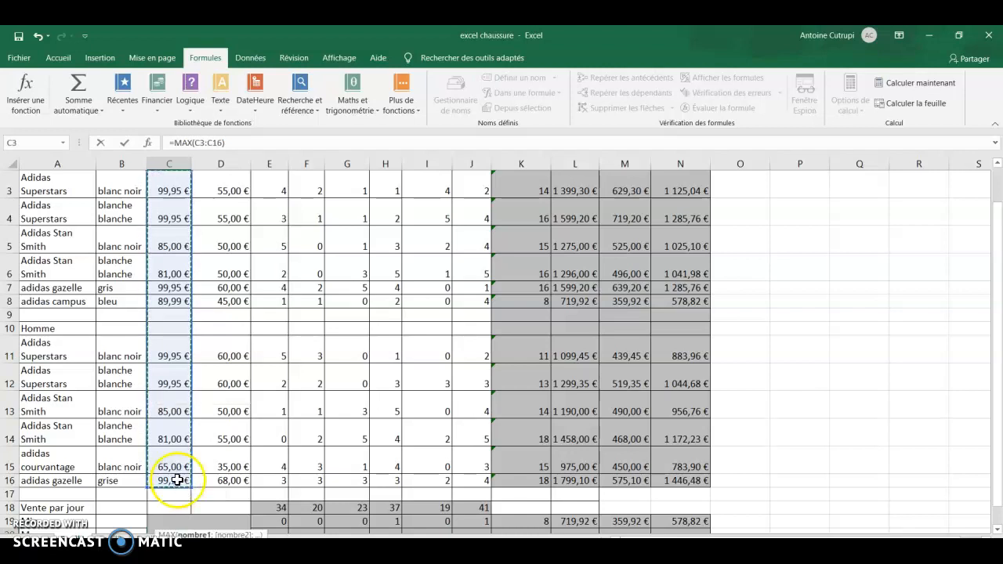
{"action": "key", "text": "Return"}
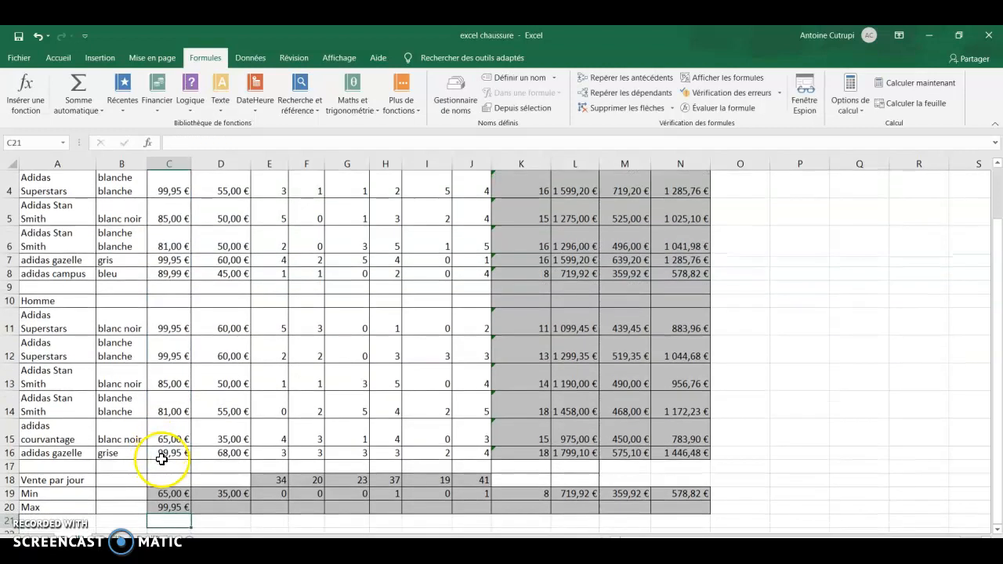
- Copy the MAX formula from C20 across the Max row to N20
{"action": "scroll", "coordinate": [203, 478], "scroll_direction": "down", "scroll_amount": 2}
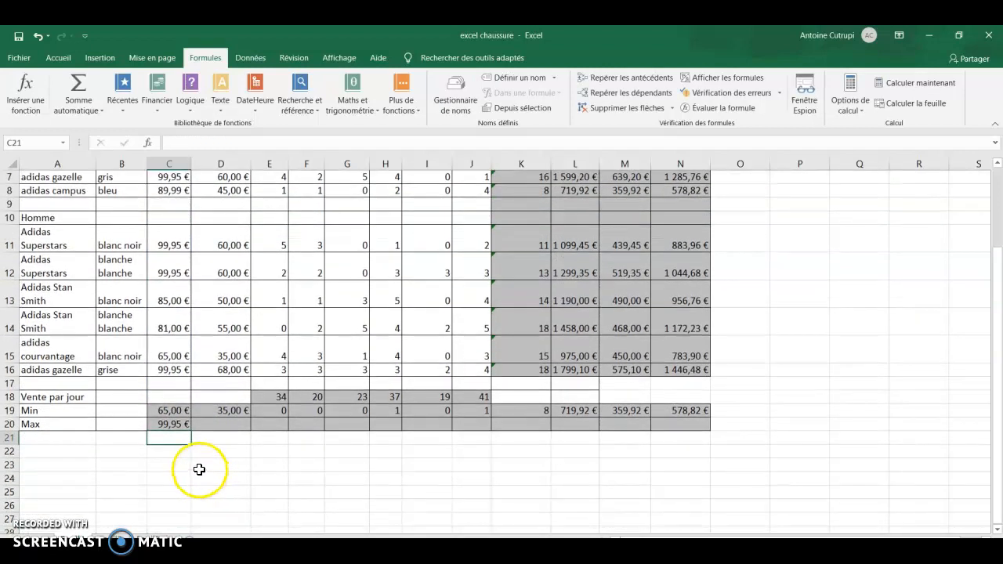
{"action": "left_click", "coordinate": [175, 425]}
{"action": "left_click_drag", "start_coordinate": [191, 432], "coordinate": [698, 428]}
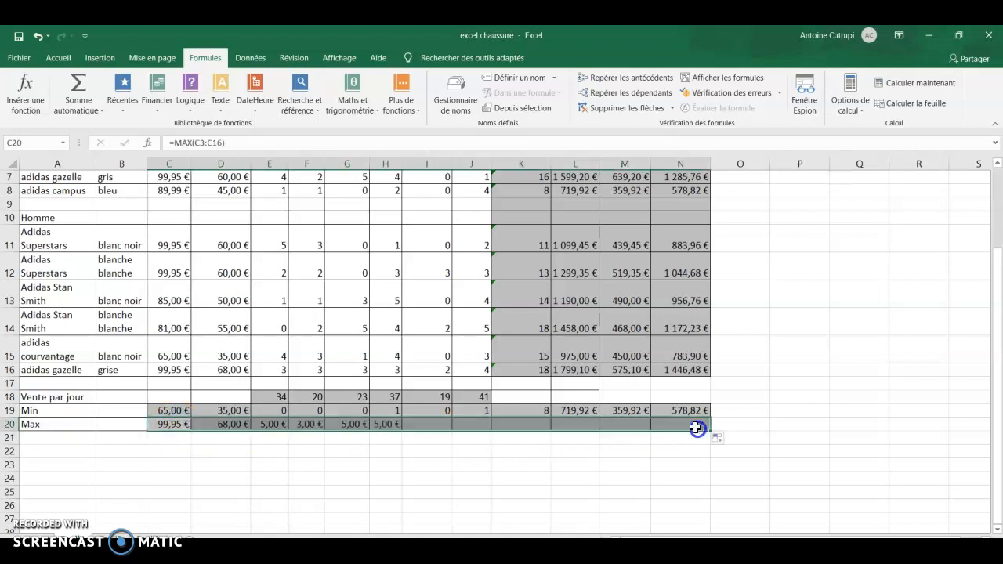
- Format the Max row cells E20 to K20 with the Standard number category and deselect them
{"action": "left_click", "coordinate": [271, 426]}
{"action": "left_click_drag", "start_coordinate": [265, 426], "coordinate": [511, 424]}
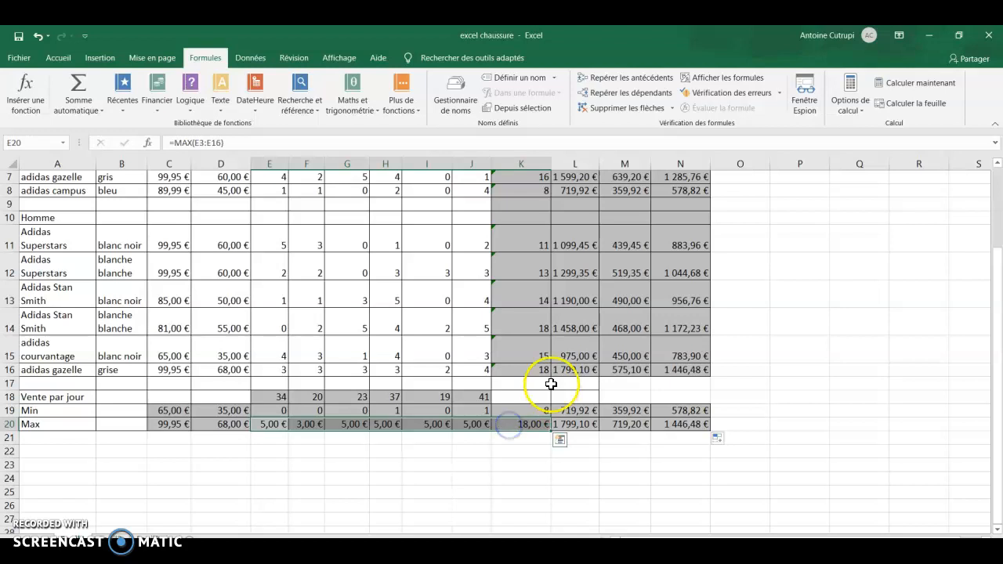
{"action": "right_click", "coordinate": [395, 427]}
{"action": "left_click", "coordinate": [442, 376]}
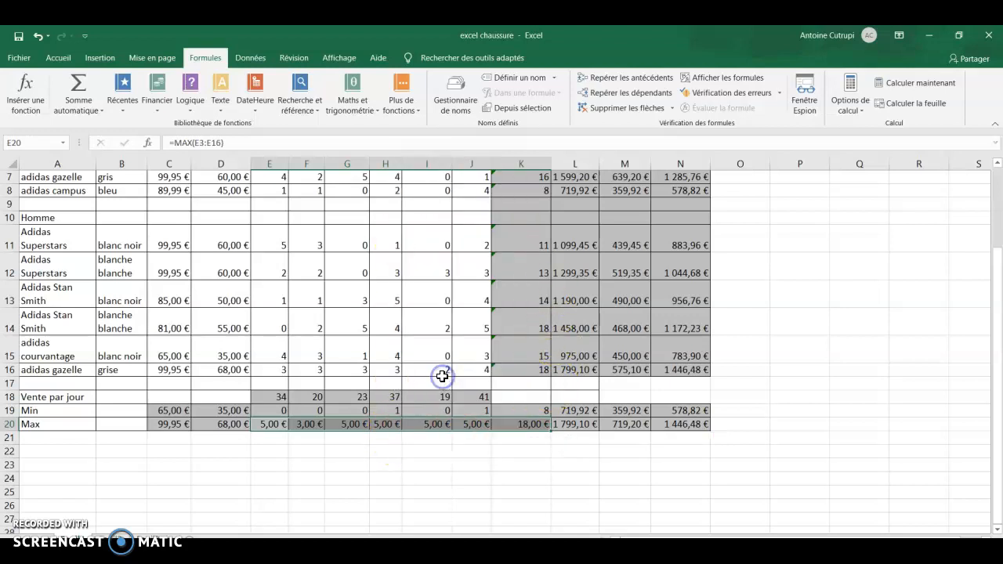
{"action": "left_click", "coordinate": [288, 266]}
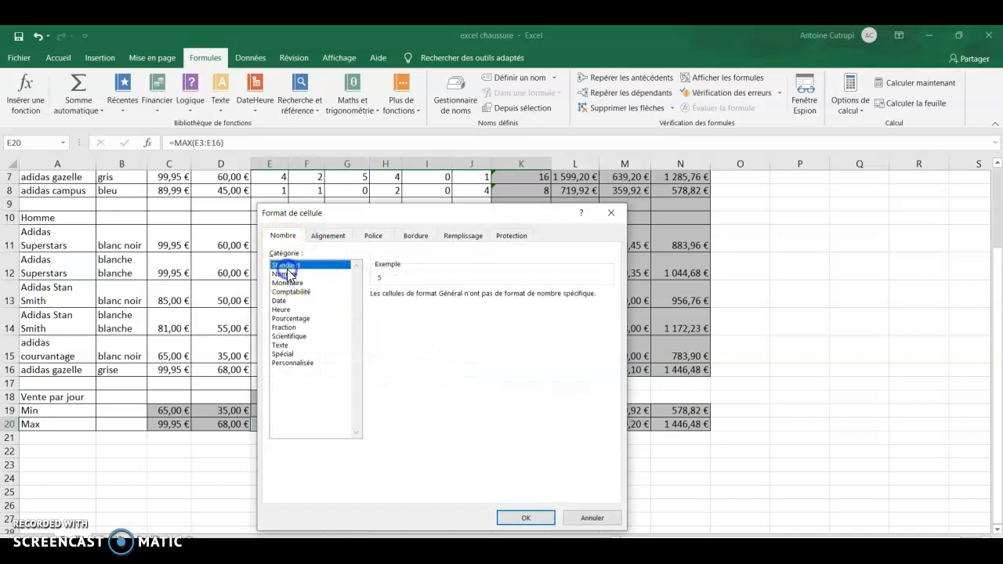
{"action": "left_click", "coordinate": [534, 518]}
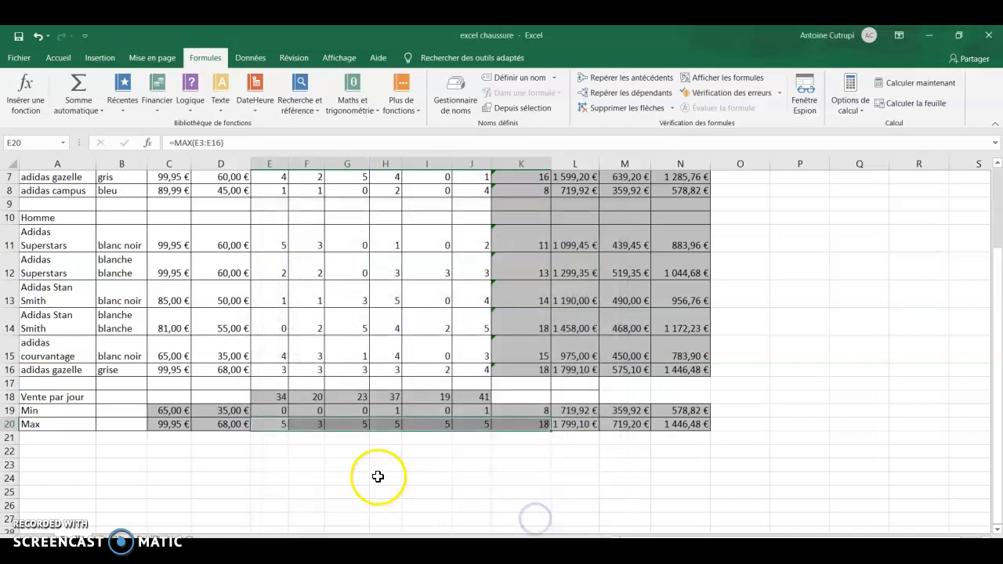
{"action": "left_click", "coordinate": [384, 478]}
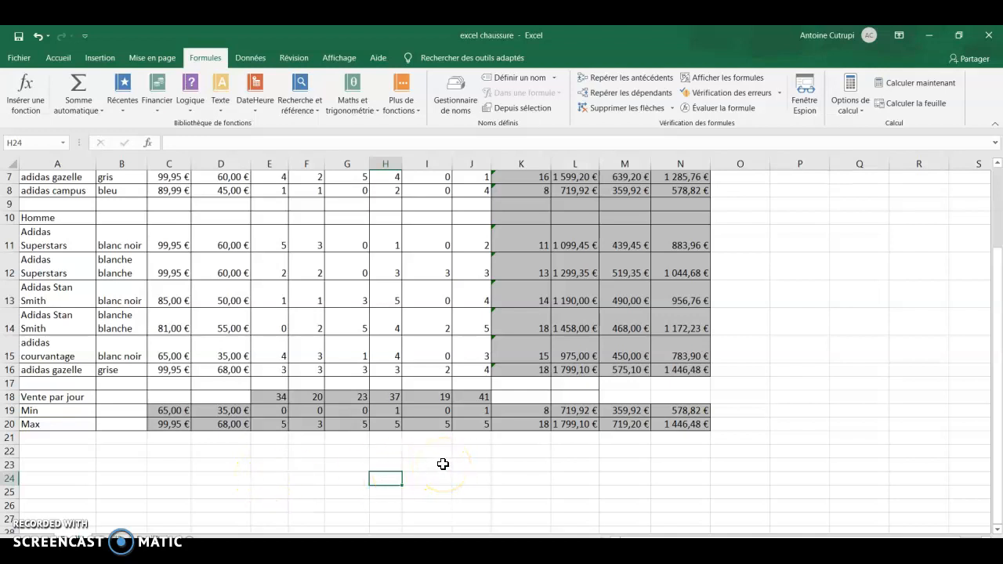
{"action": "scroll", "coordinate": [443, 464], "scroll_direction": "up", "scroll_amount": 2}
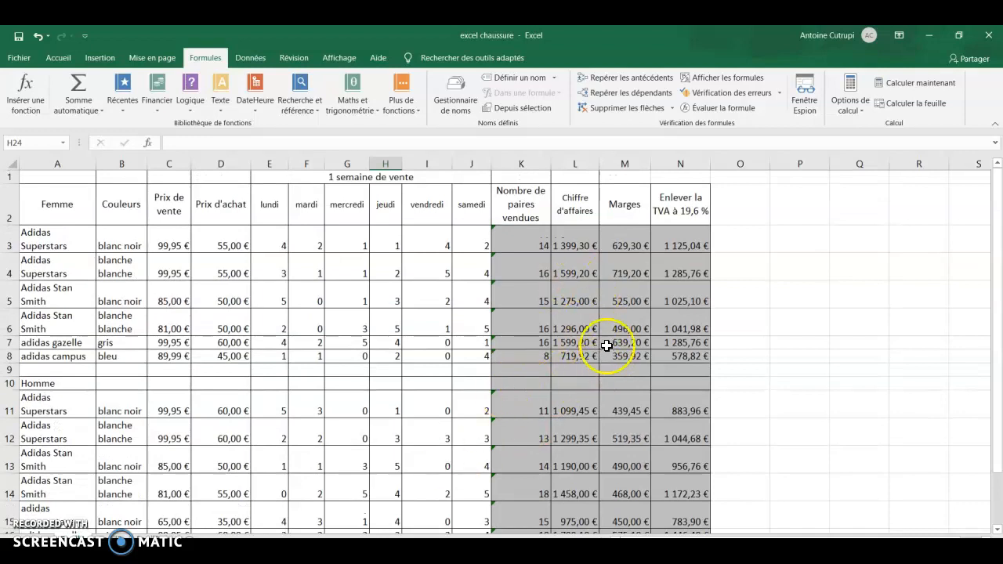
{"action": "scroll", "coordinate": [604, 327], "scroll_direction": "down", "scroll_amount": 1}
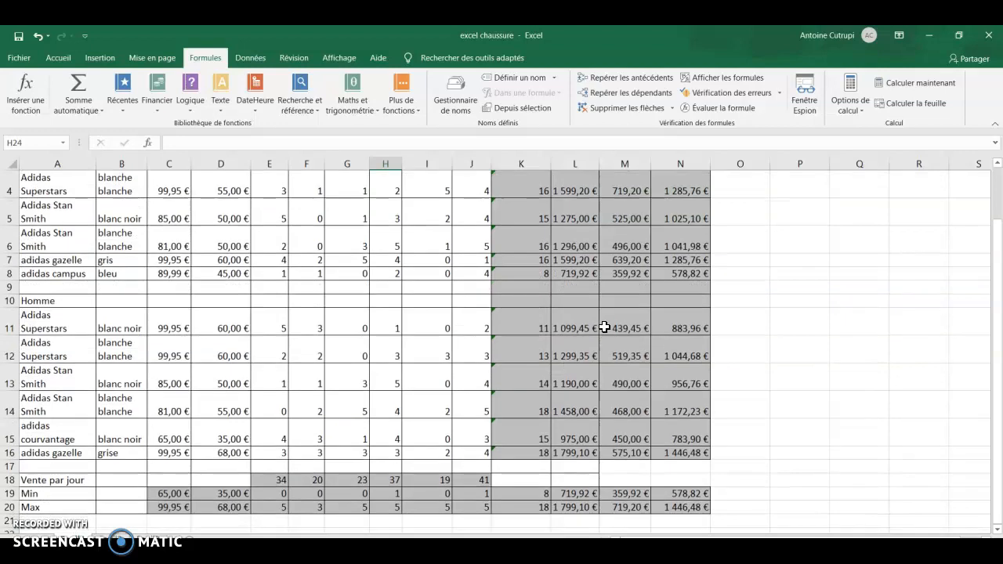
{"action": "scroll", "coordinate": [604, 327], "scroll_direction": "up", "scroll_amount": 1}
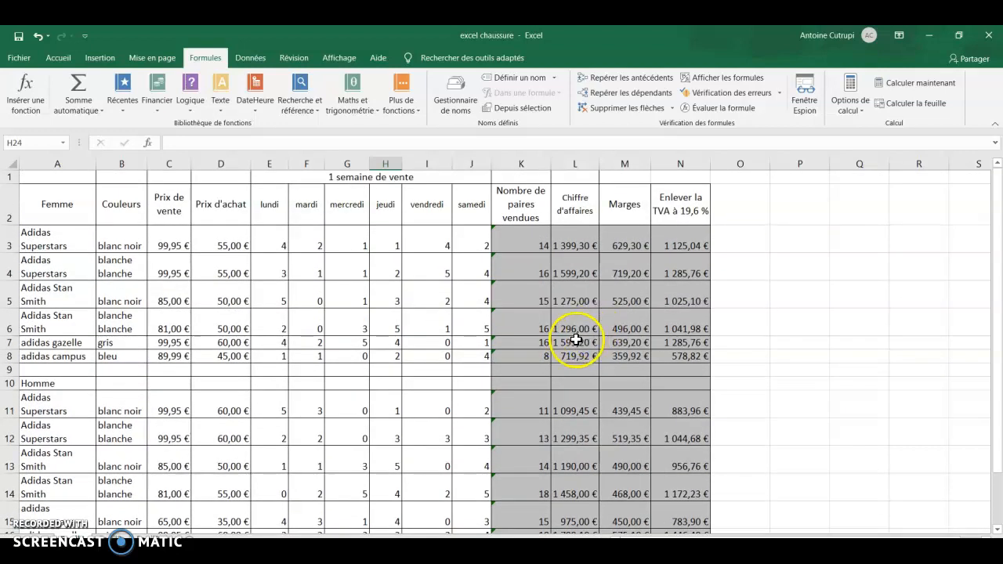
{"action": "scroll", "coordinate": [576, 339], "scroll_direction": "down", "scroll_amount": 1}
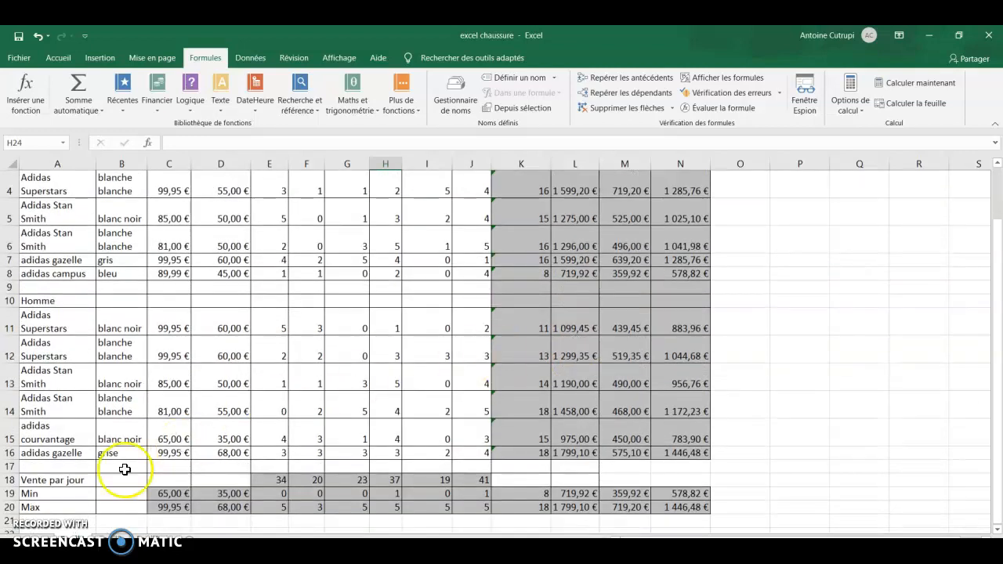